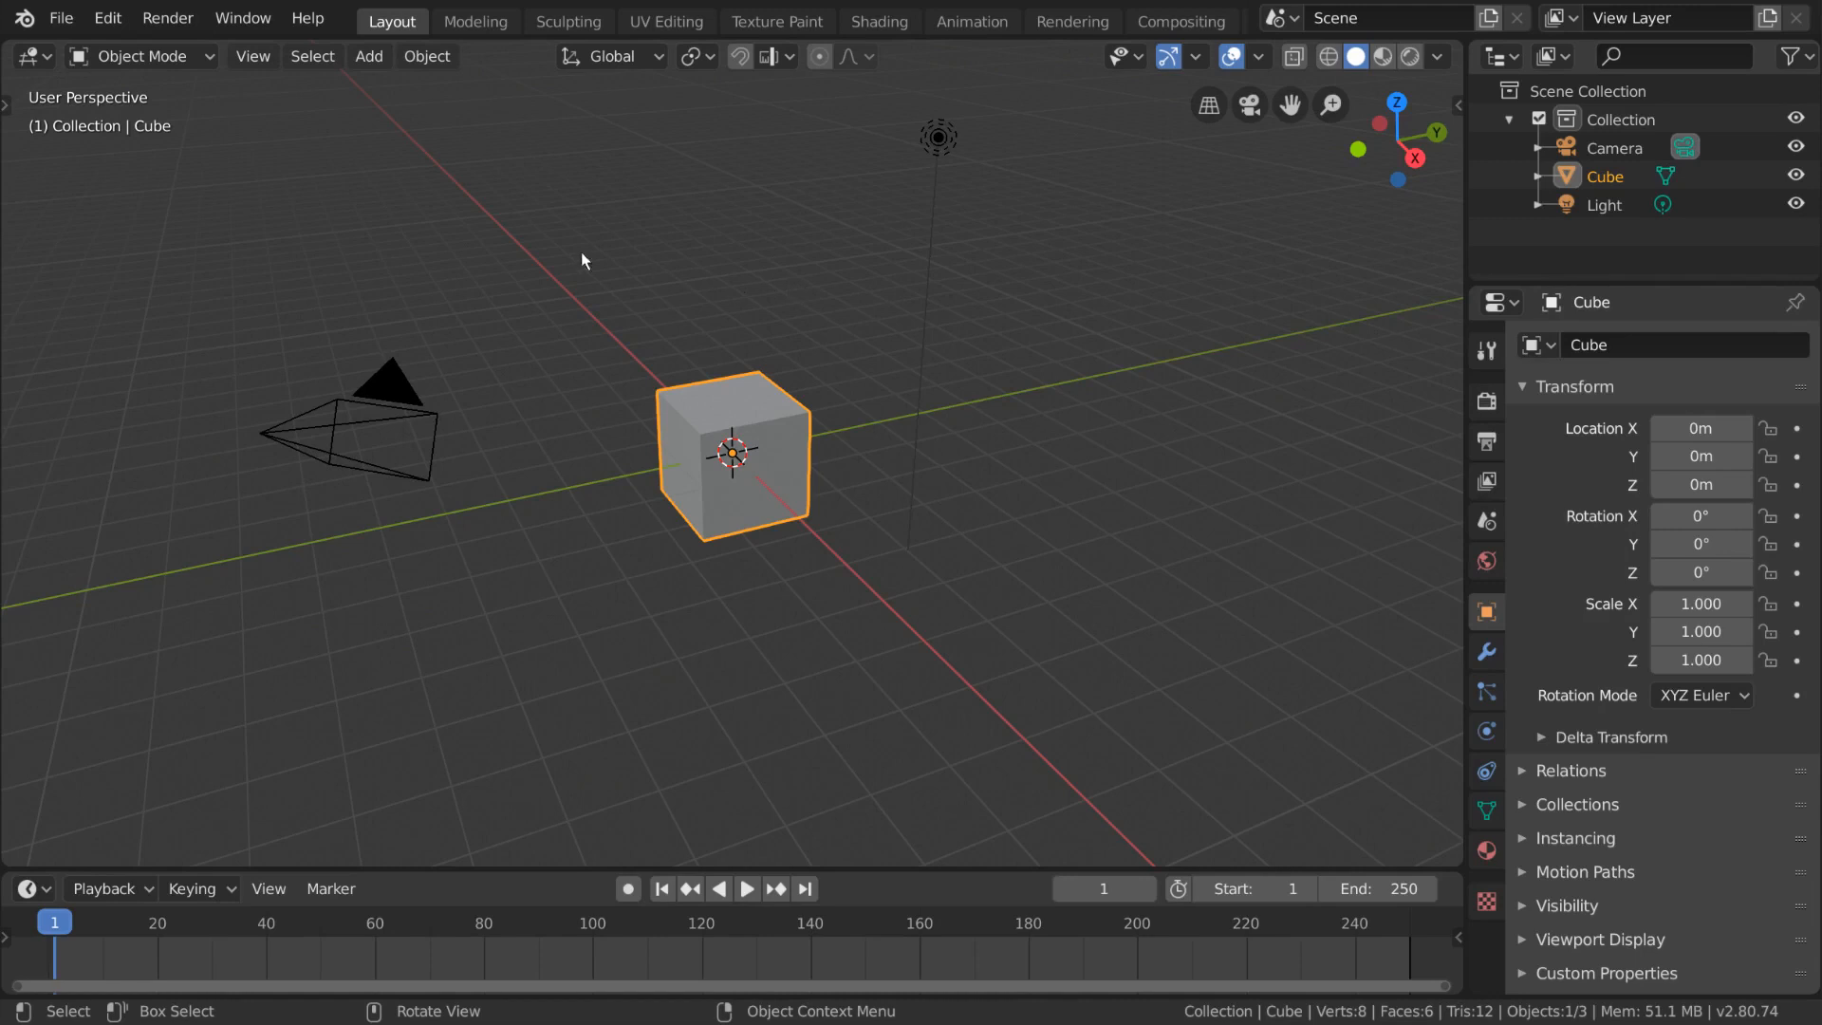
- Add a torus mesh at the world origin
{"action": "left_click", "coordinate": [383, 68]}
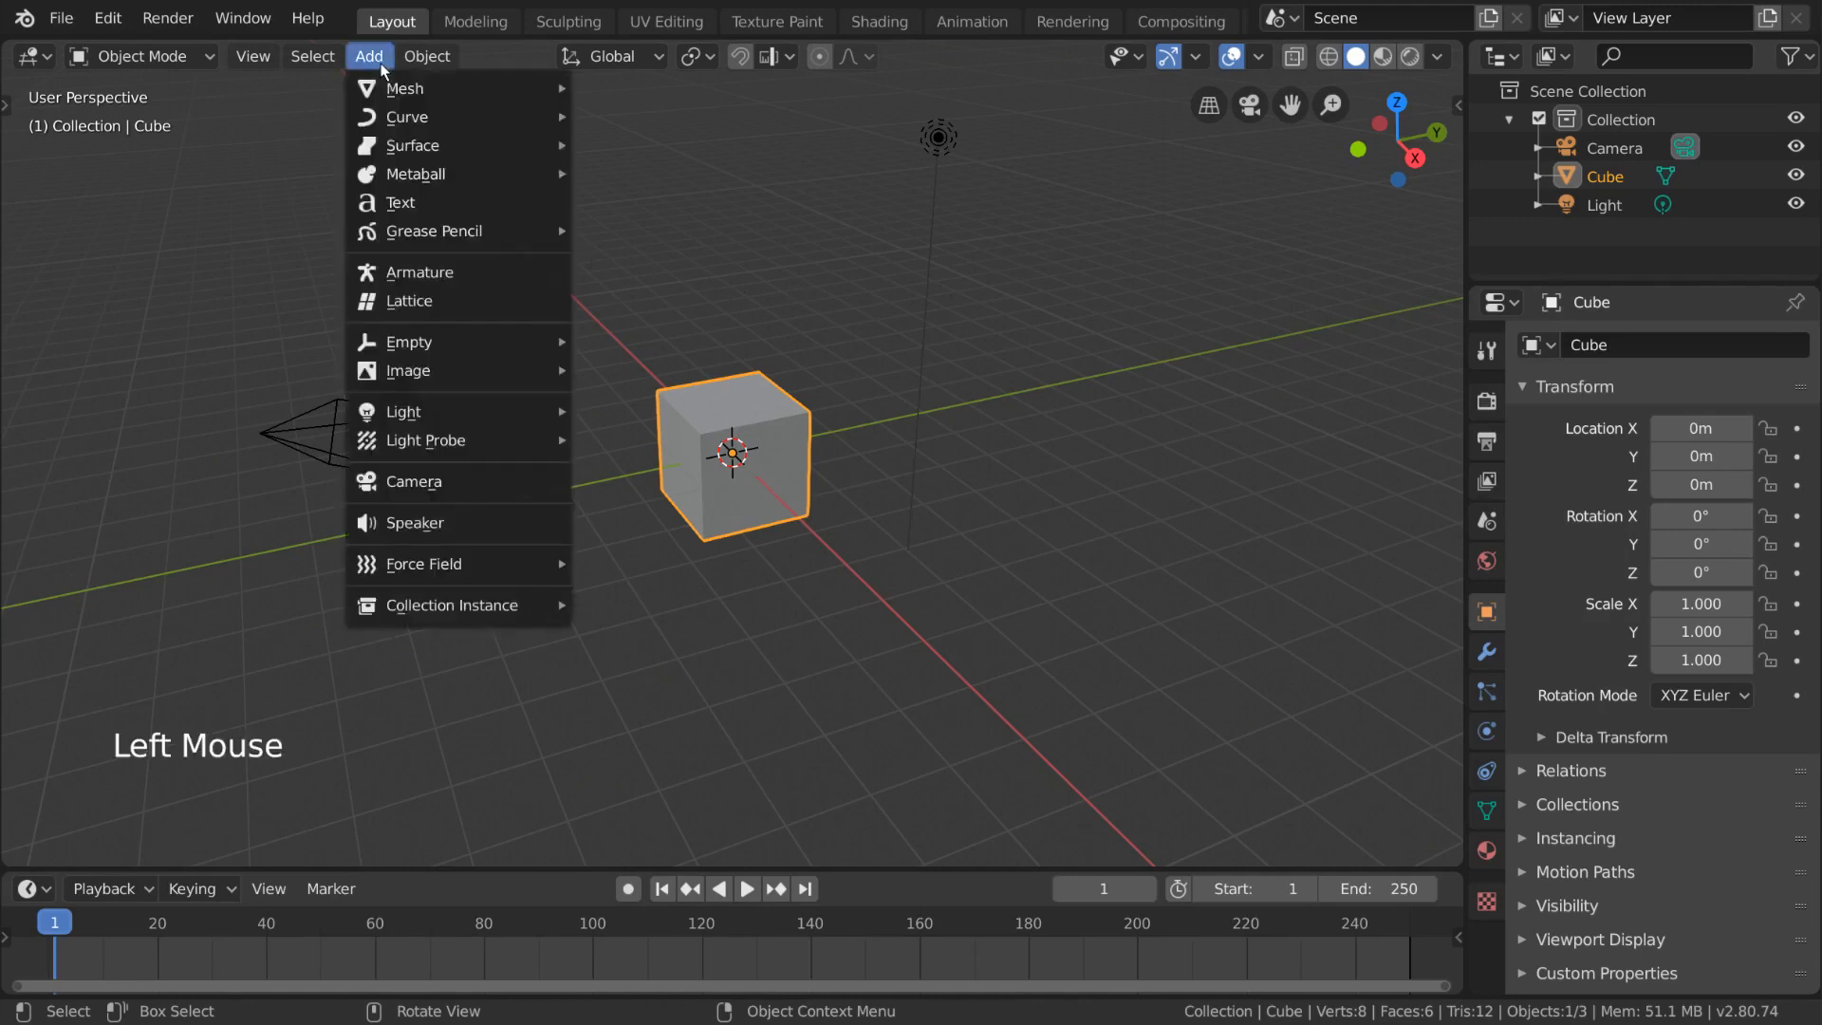
{"action": "mouse_move", "coordinate": [383, 90]}
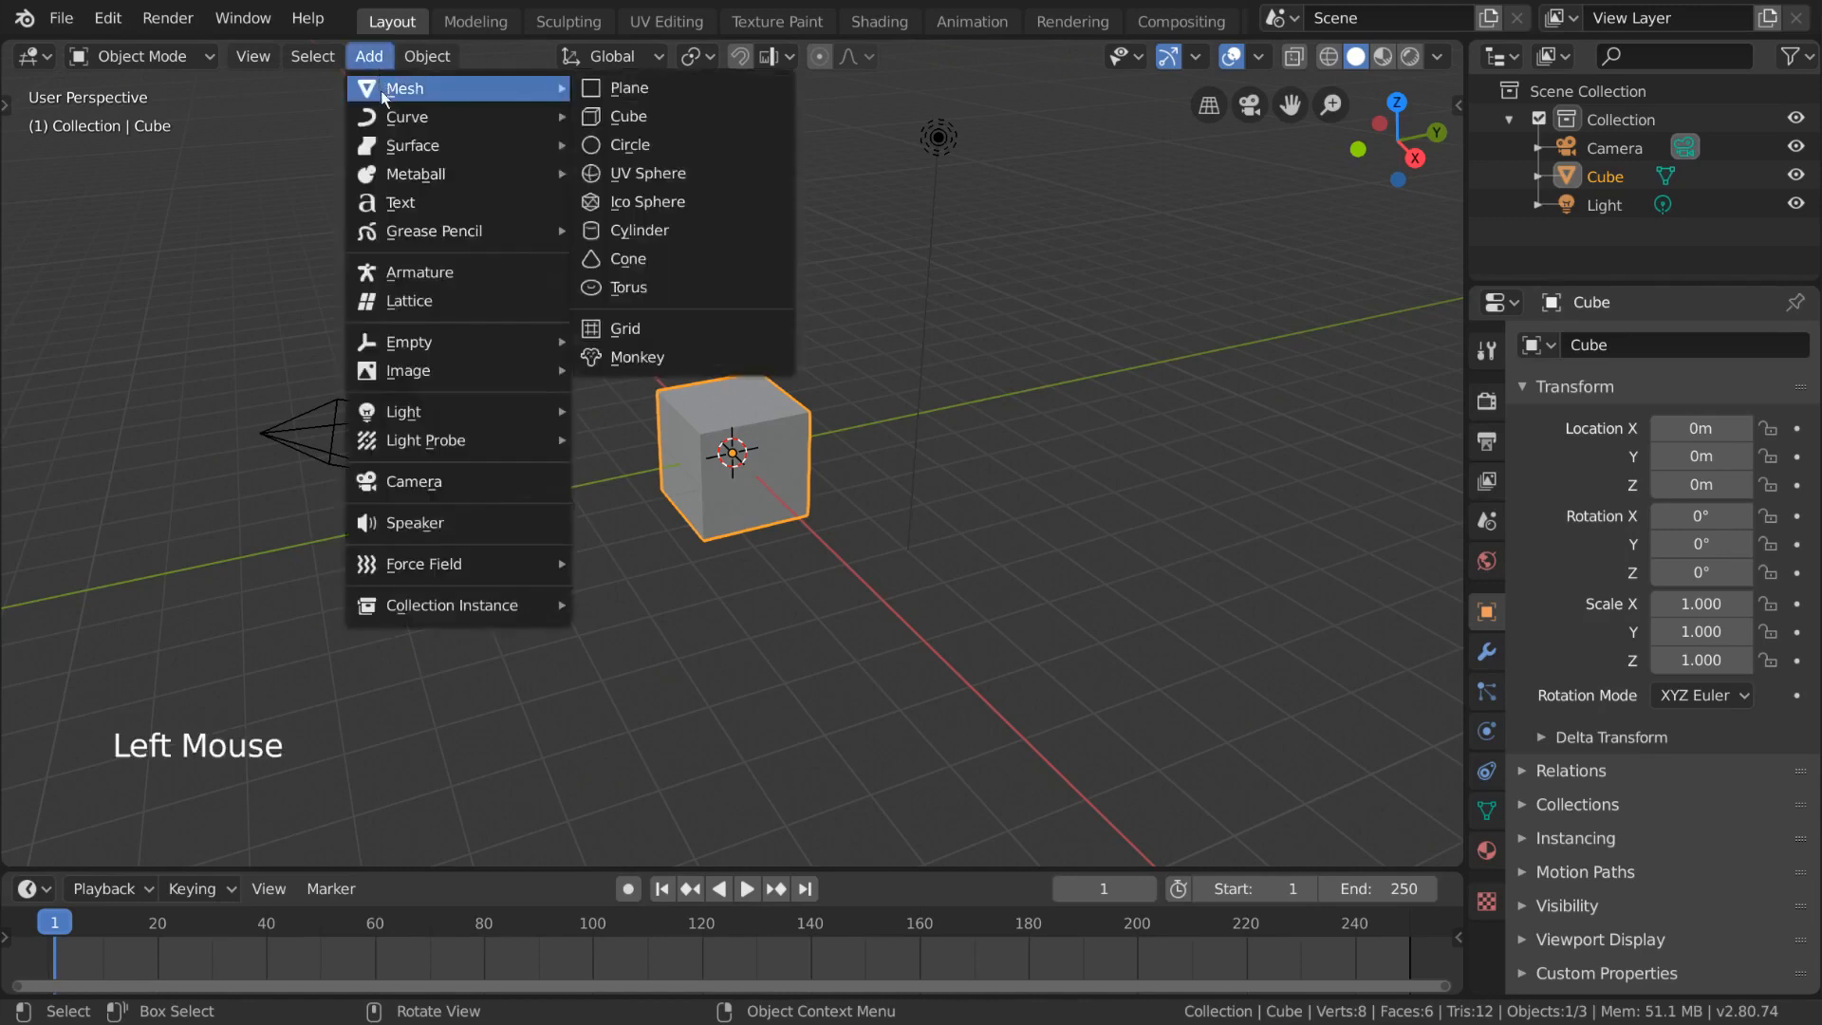
{"action": "left_click", "coordinate": [669, 288]}
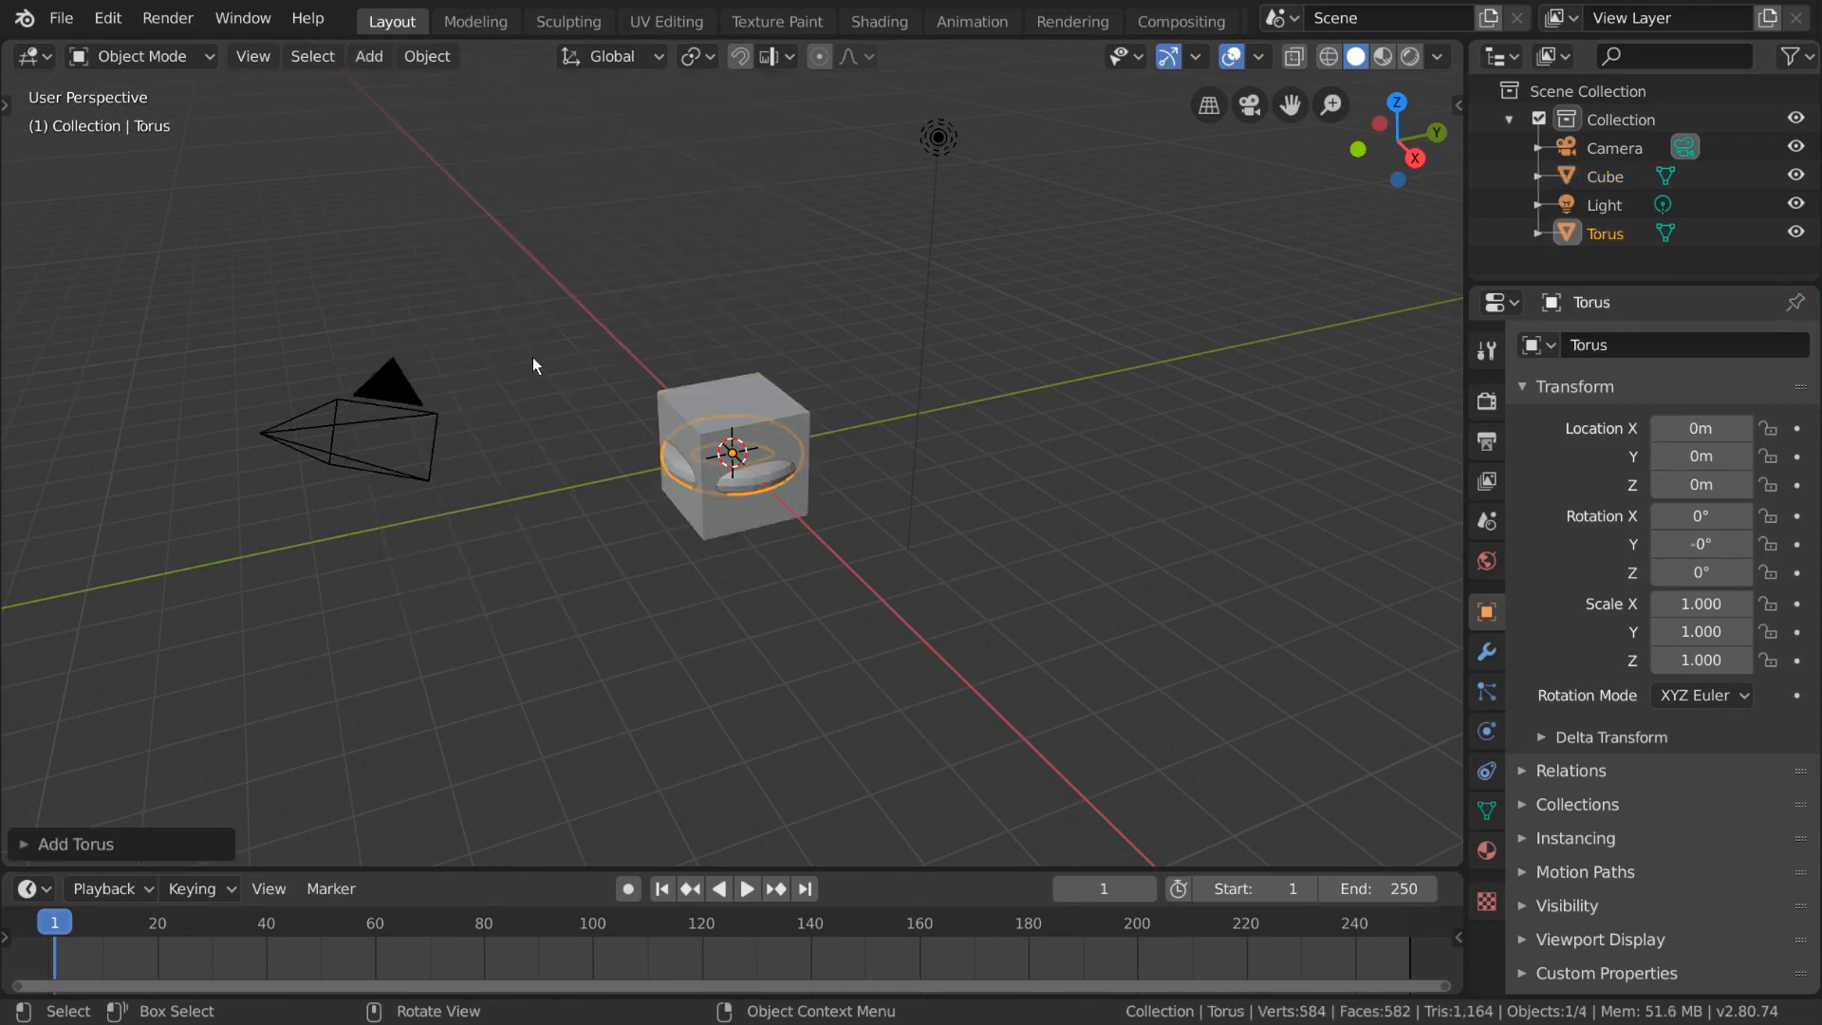
{"action": "key", "text": "shift+a"}
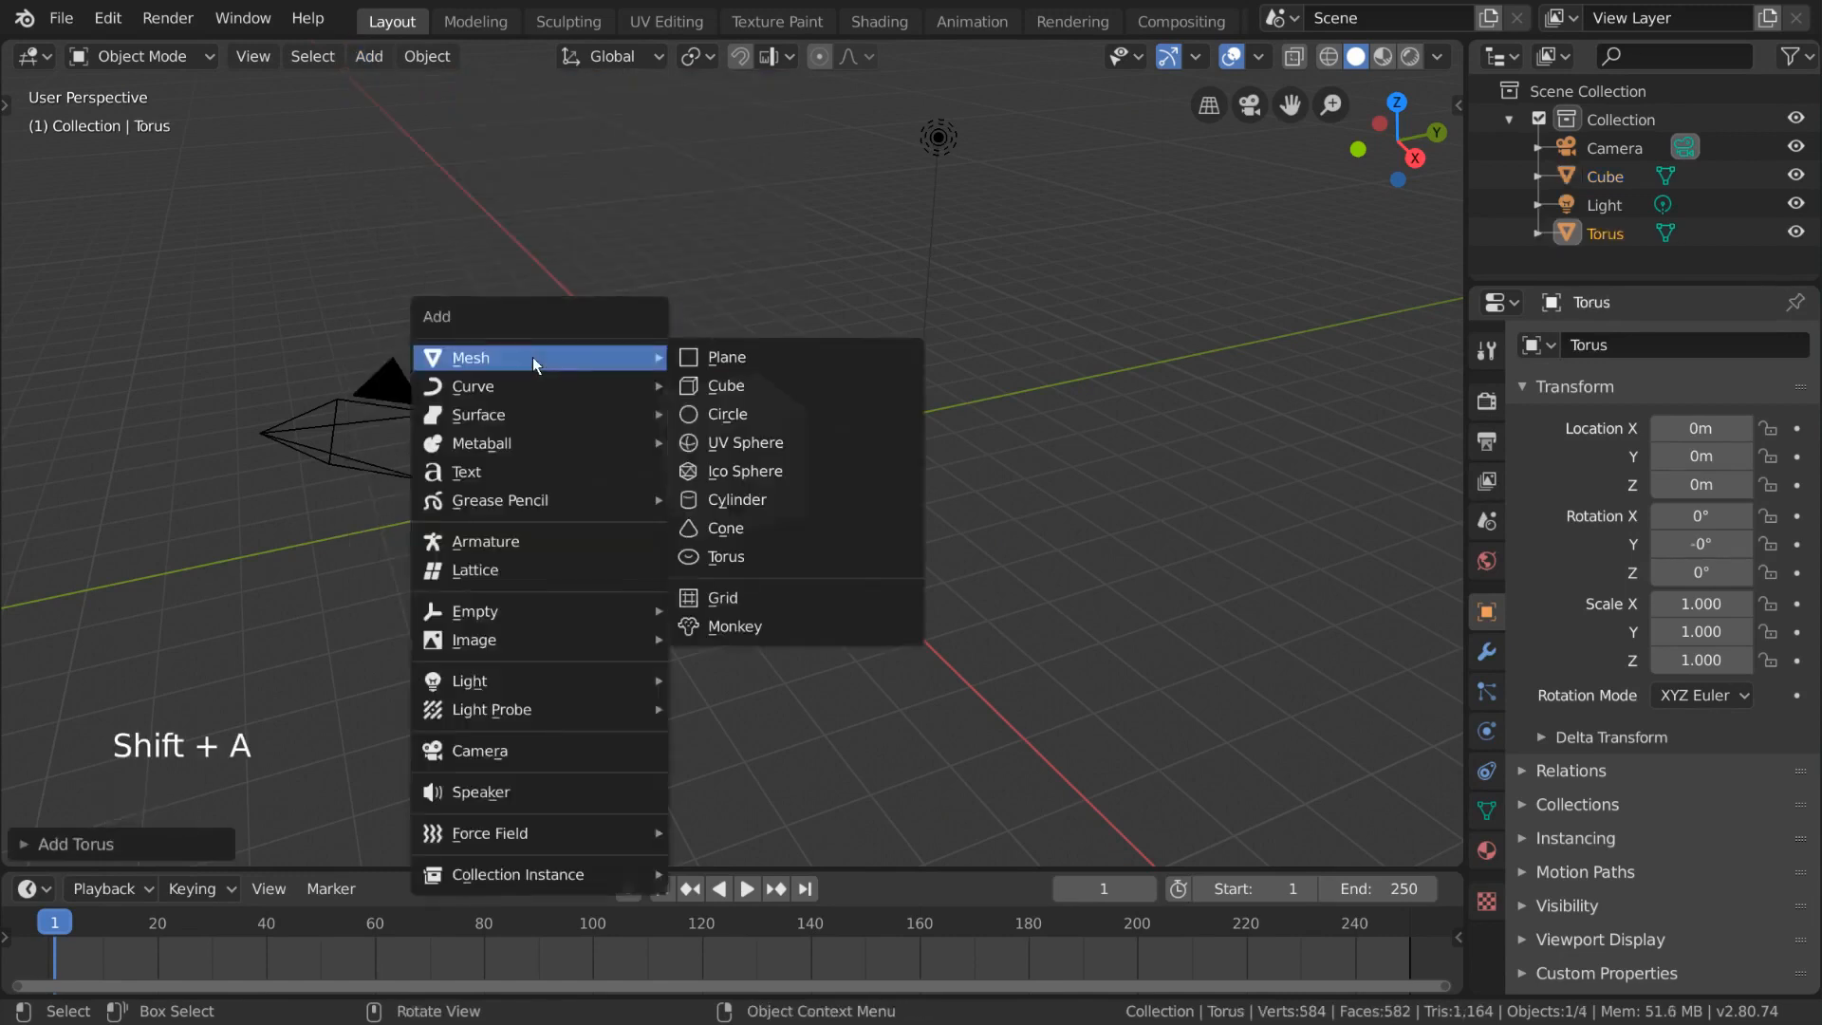
{"action": "key", "text": "Escape"}
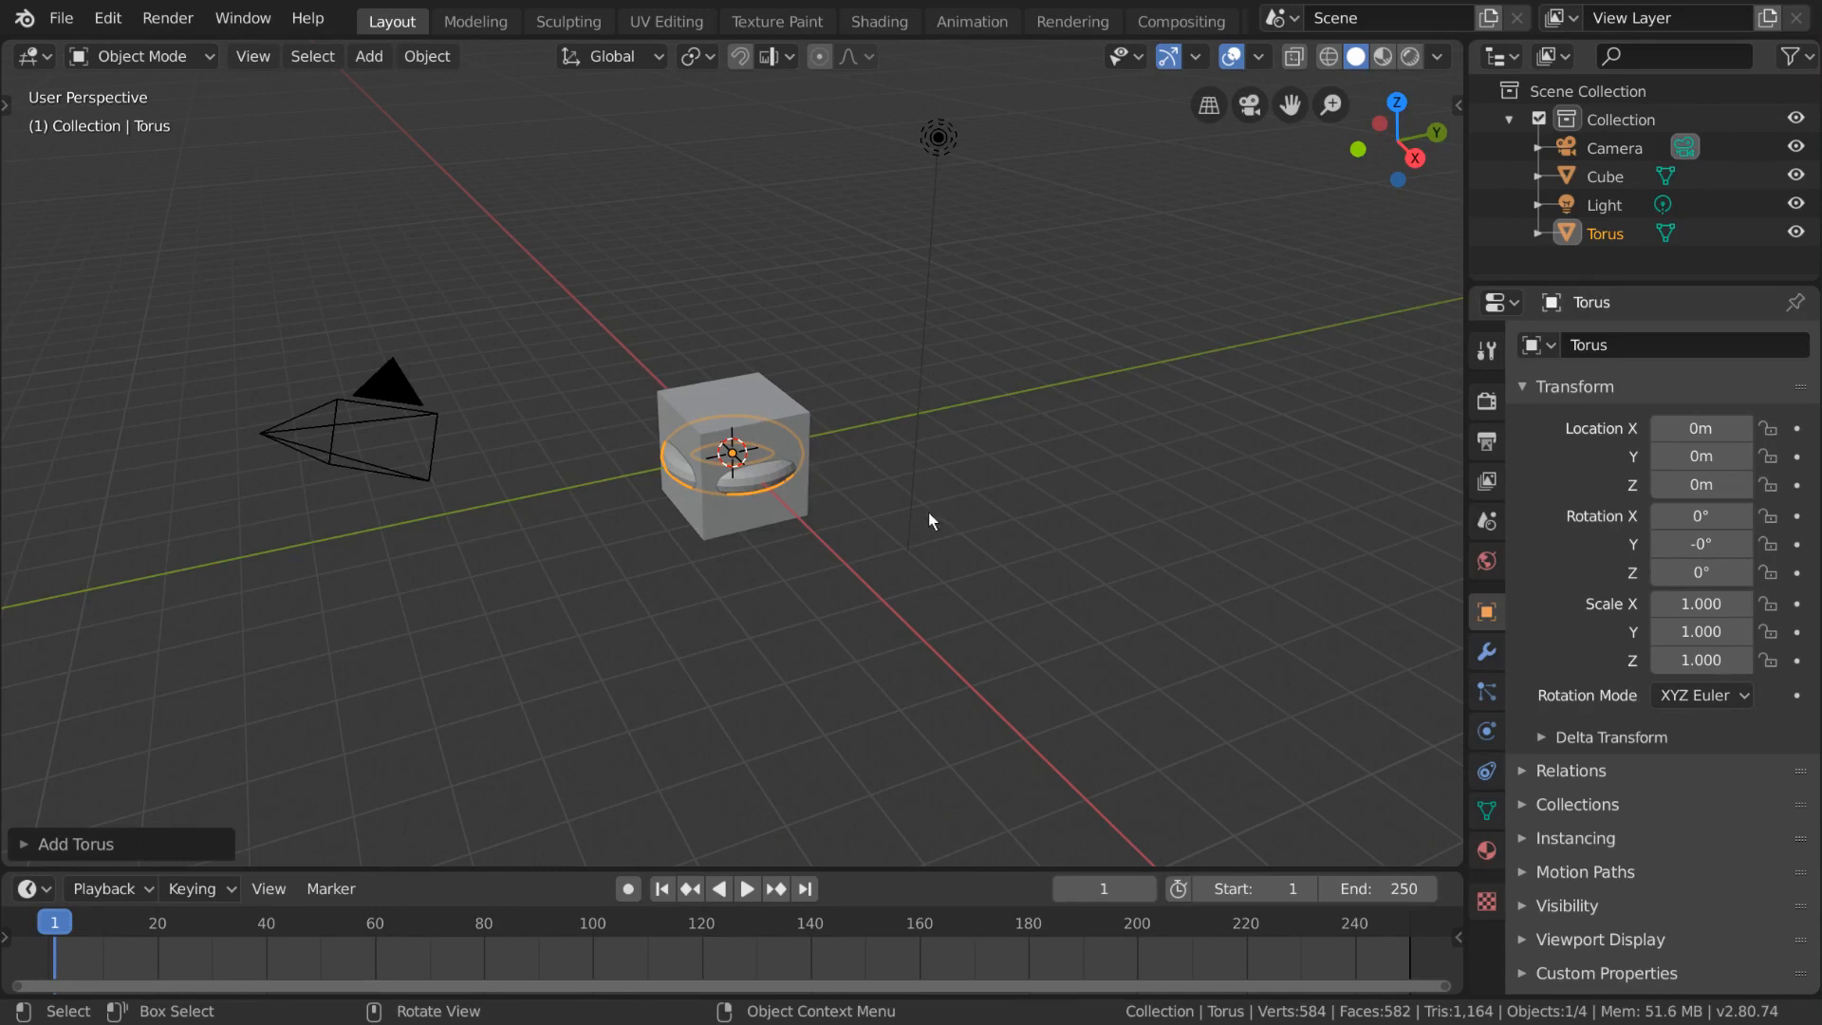
- Add a monkey mesh to the scene
{"action": "left_click", "coordinate": [368, 56]}
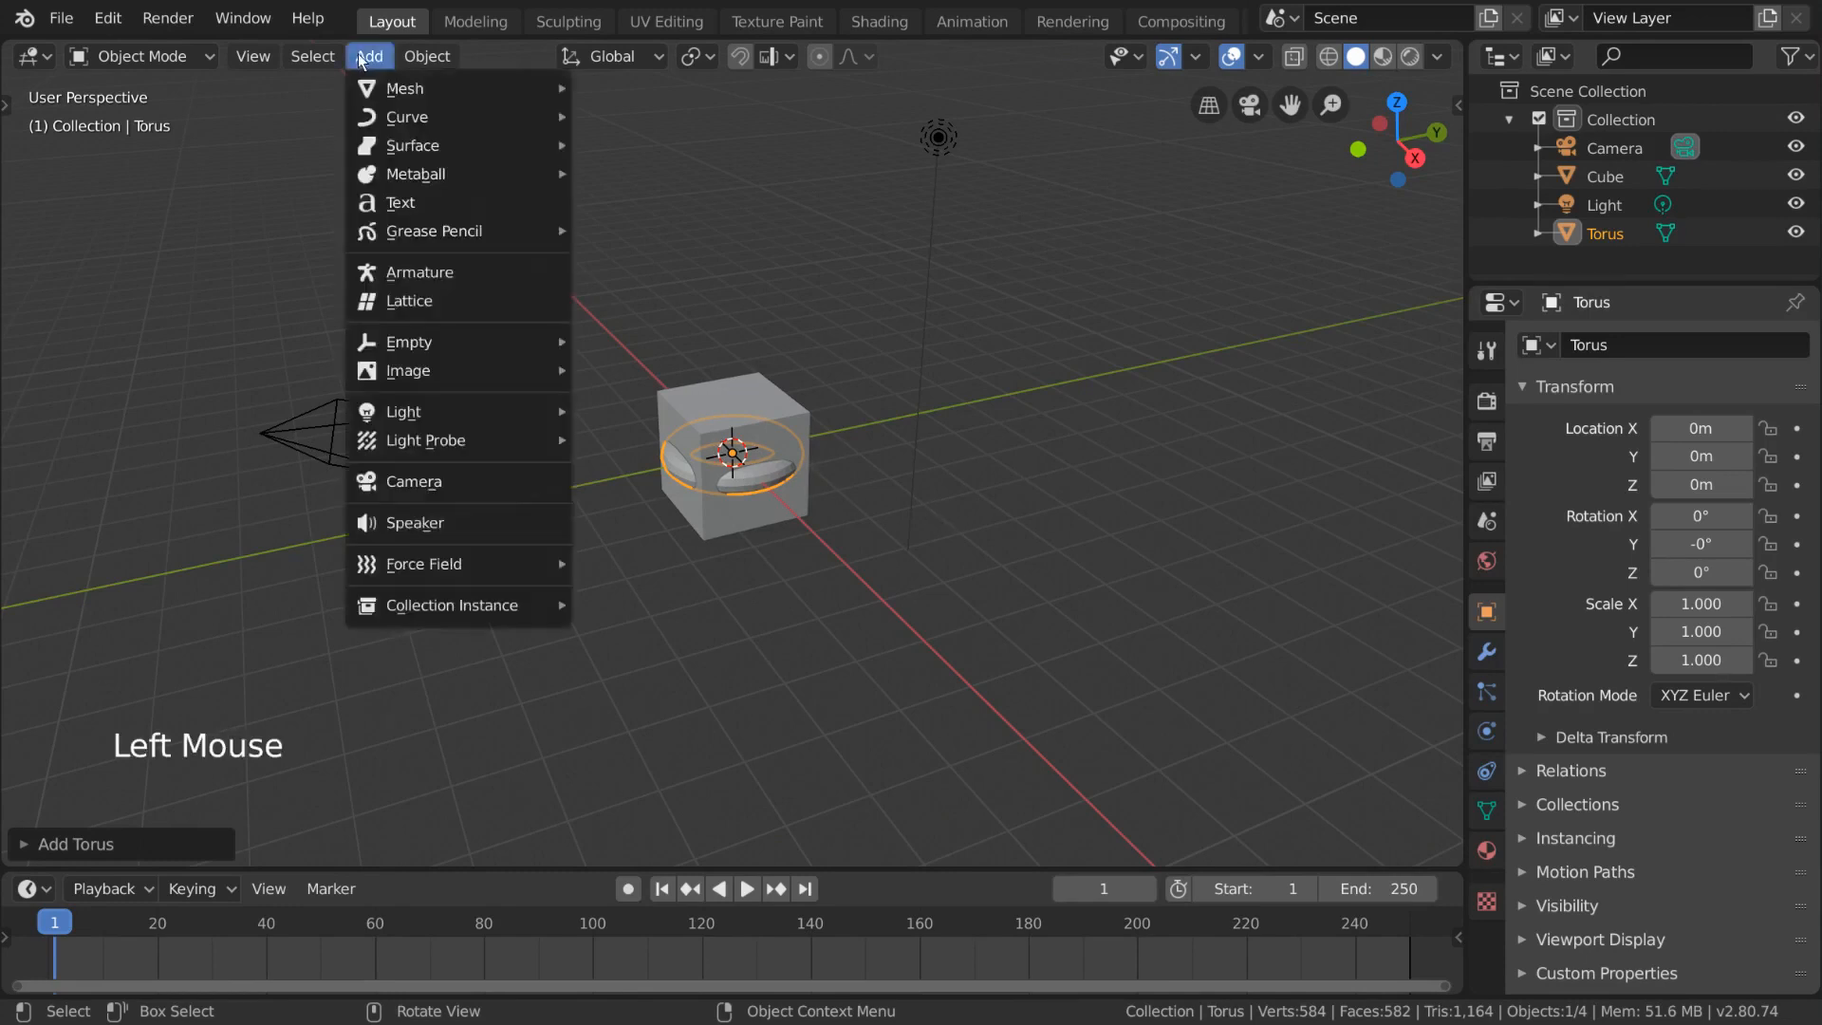
{"action": "mouse_move", "coordinate": [385, 90]}
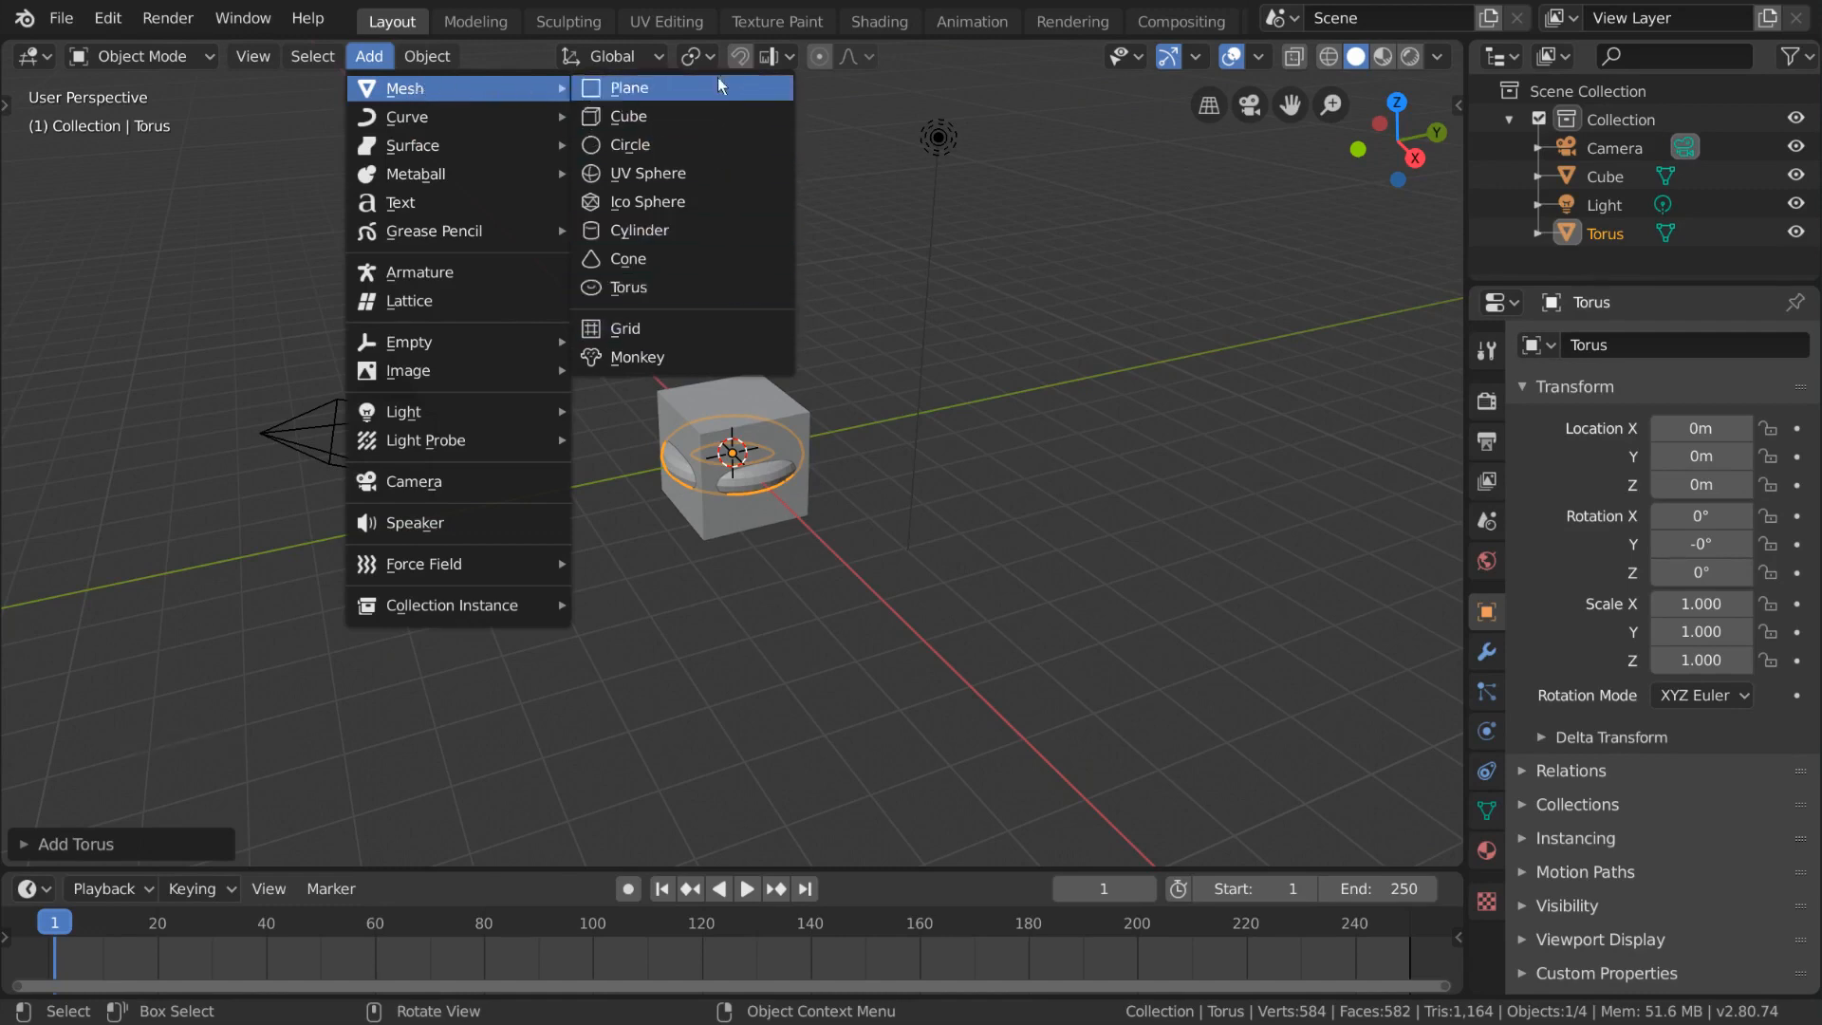
{"action": "left_click", "coordinate": [714, 357]}
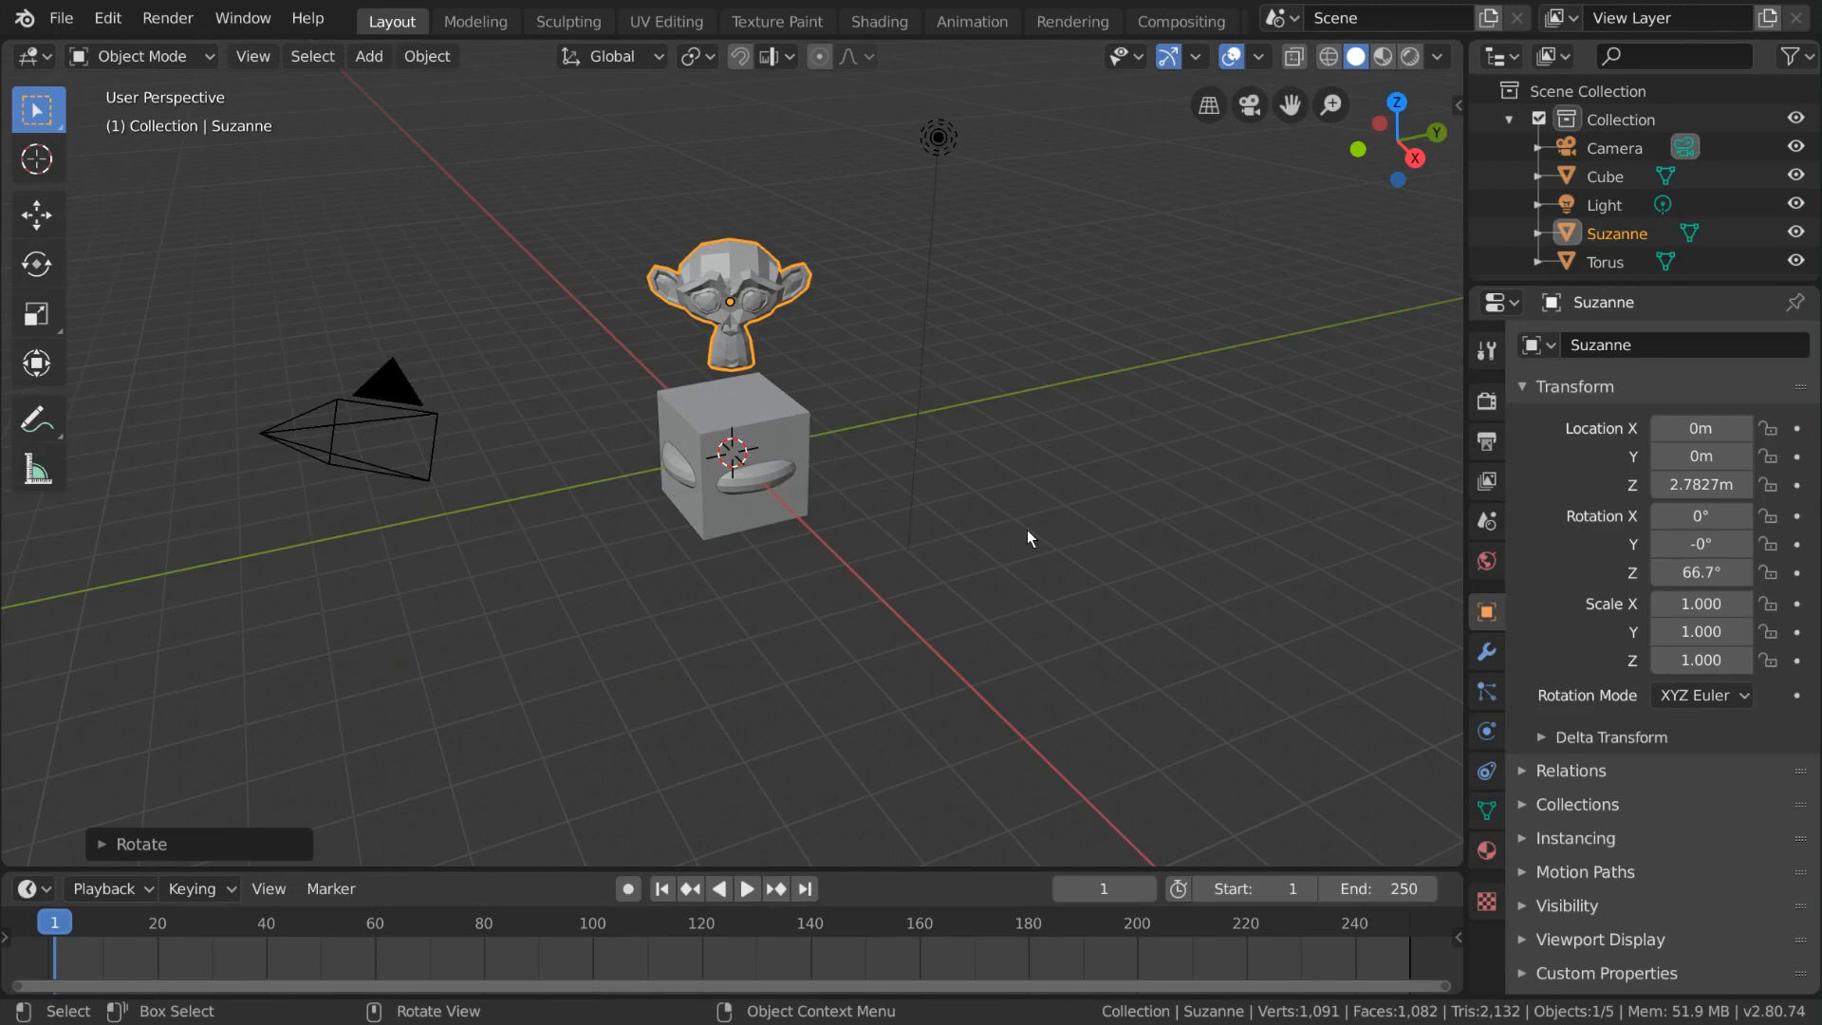
- Delete the monkey head above the cube, undoing the first deletion and deleting it again
{"action": "left_click", "coordinate": [786, 410]}
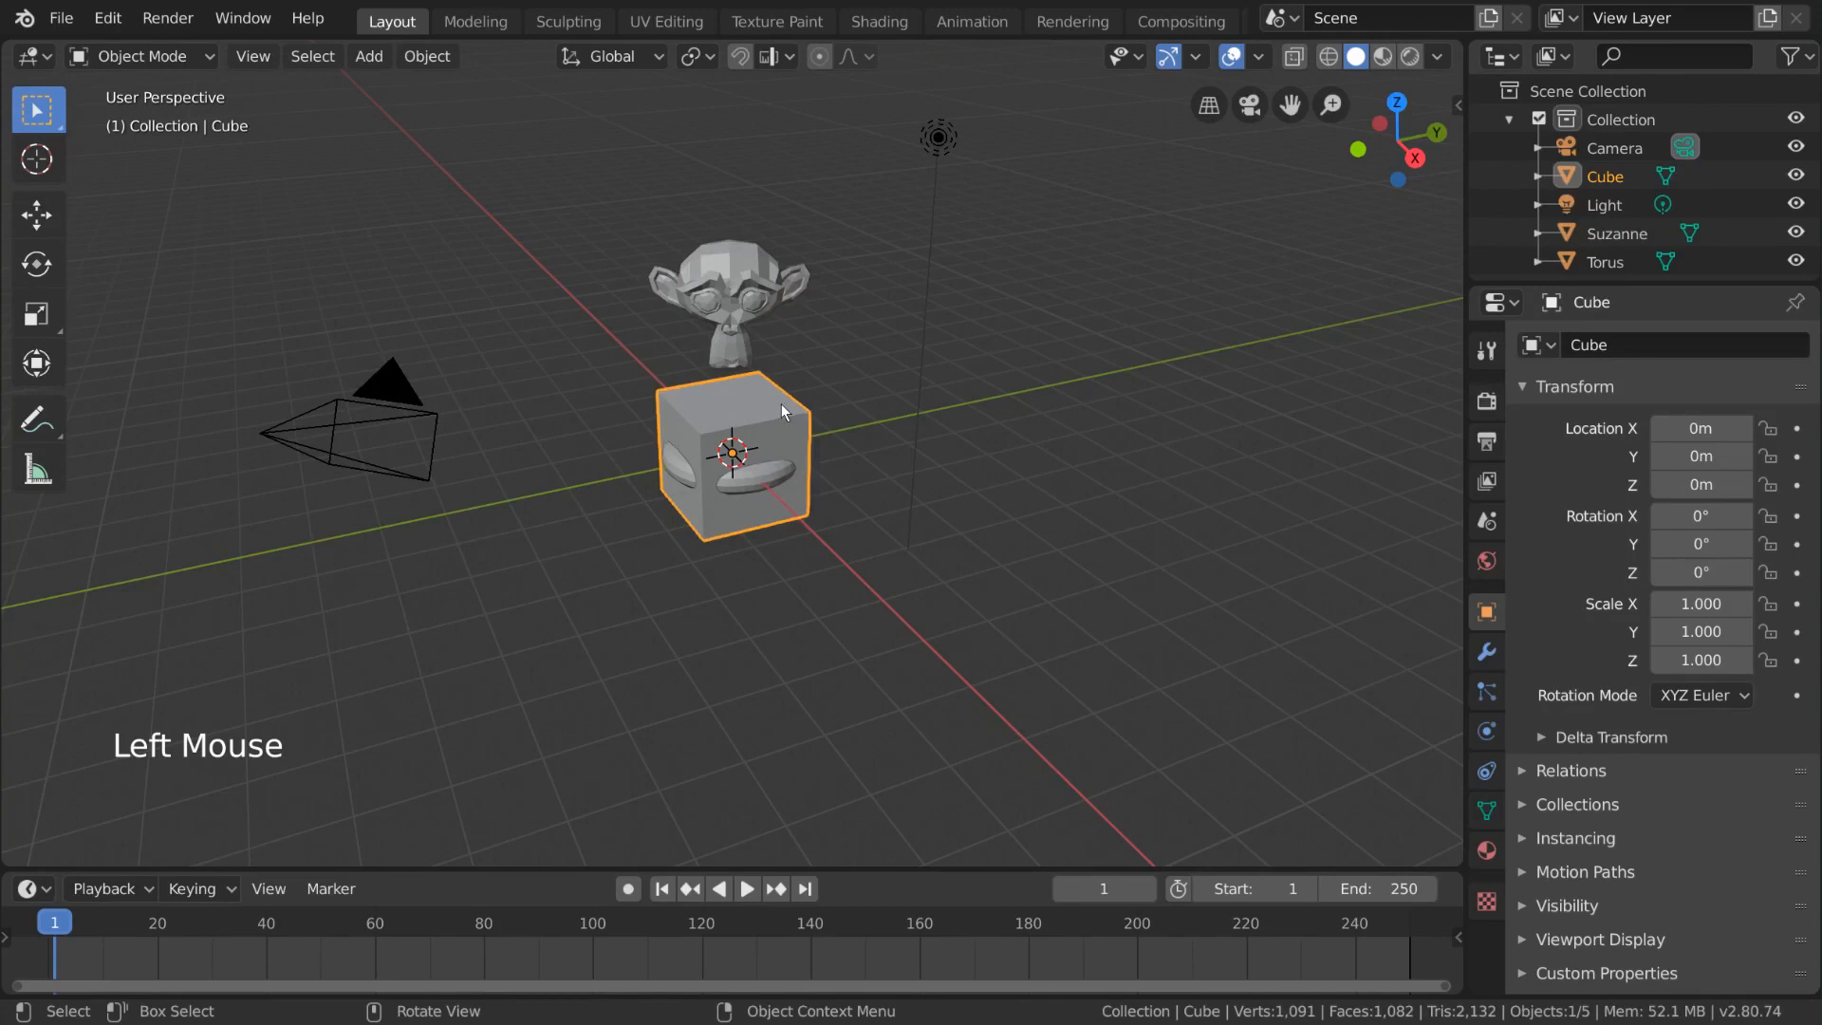
{"action": "left_click", "coordinate": [775, 295]}
{"action": "left_click", "coordinate": [410, 59]}
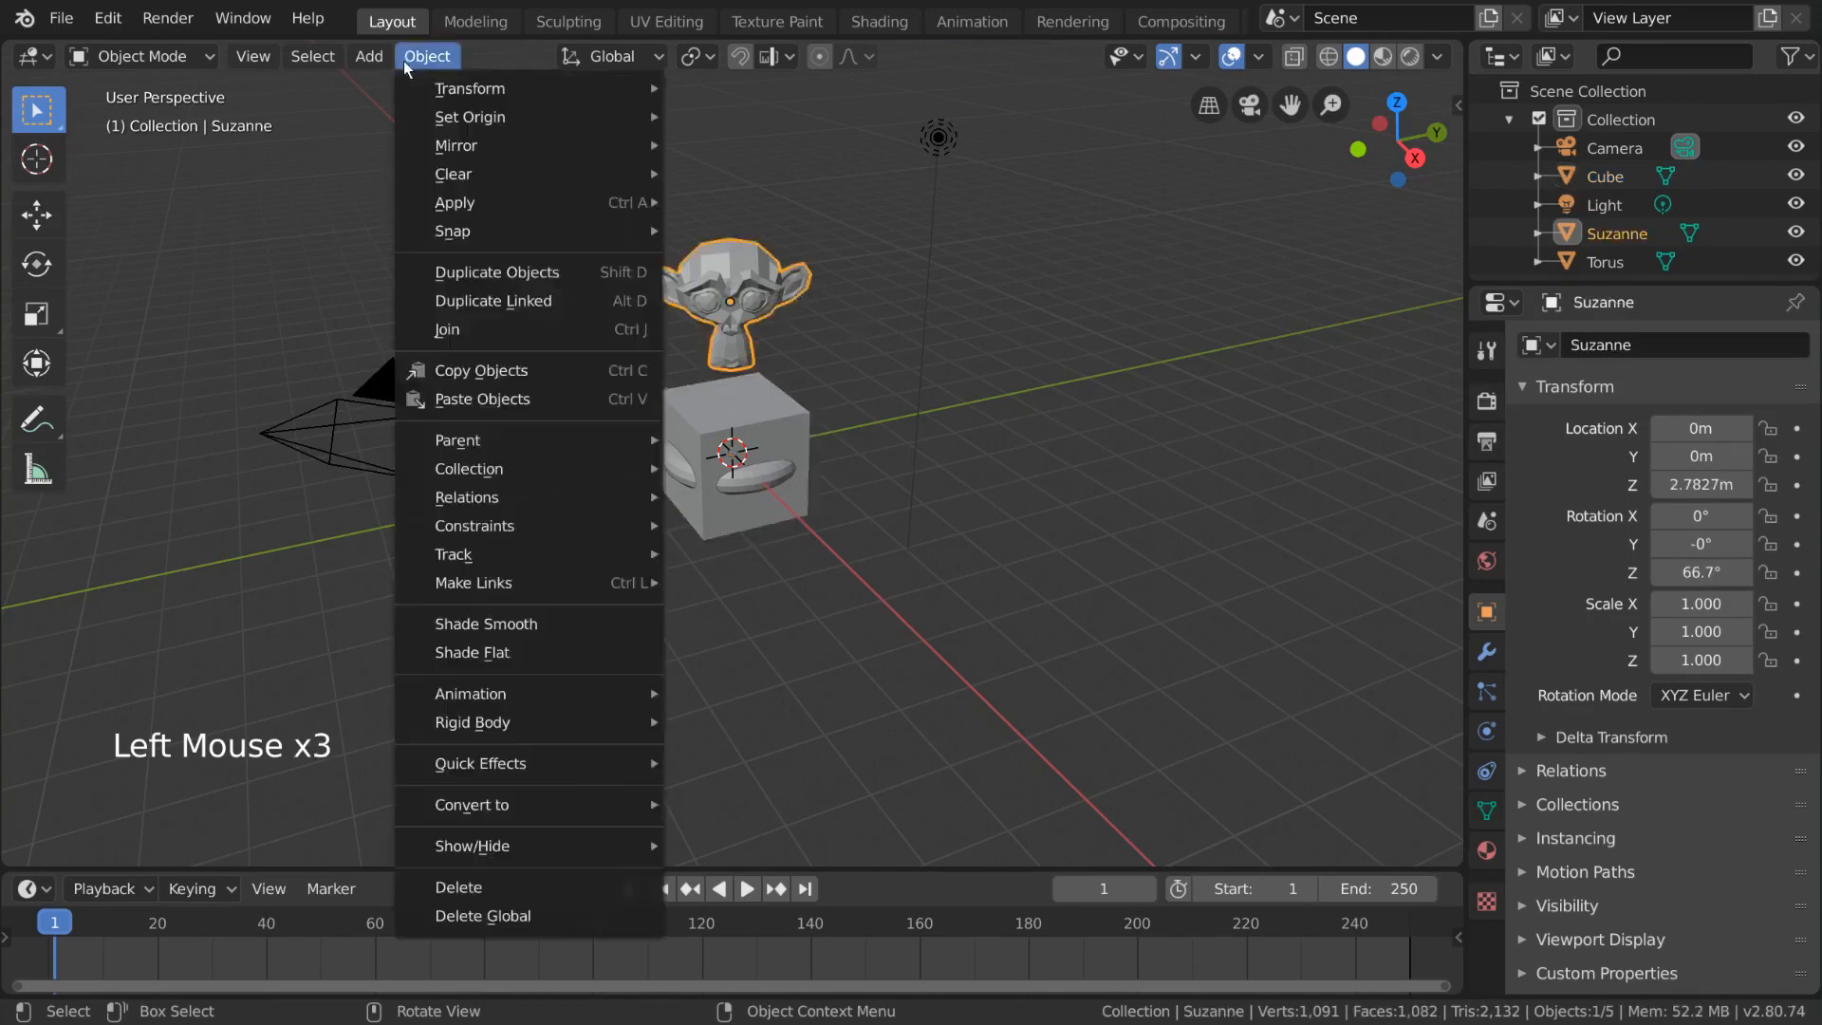
{"action": "left_click", "coordinate": [536, 892]}
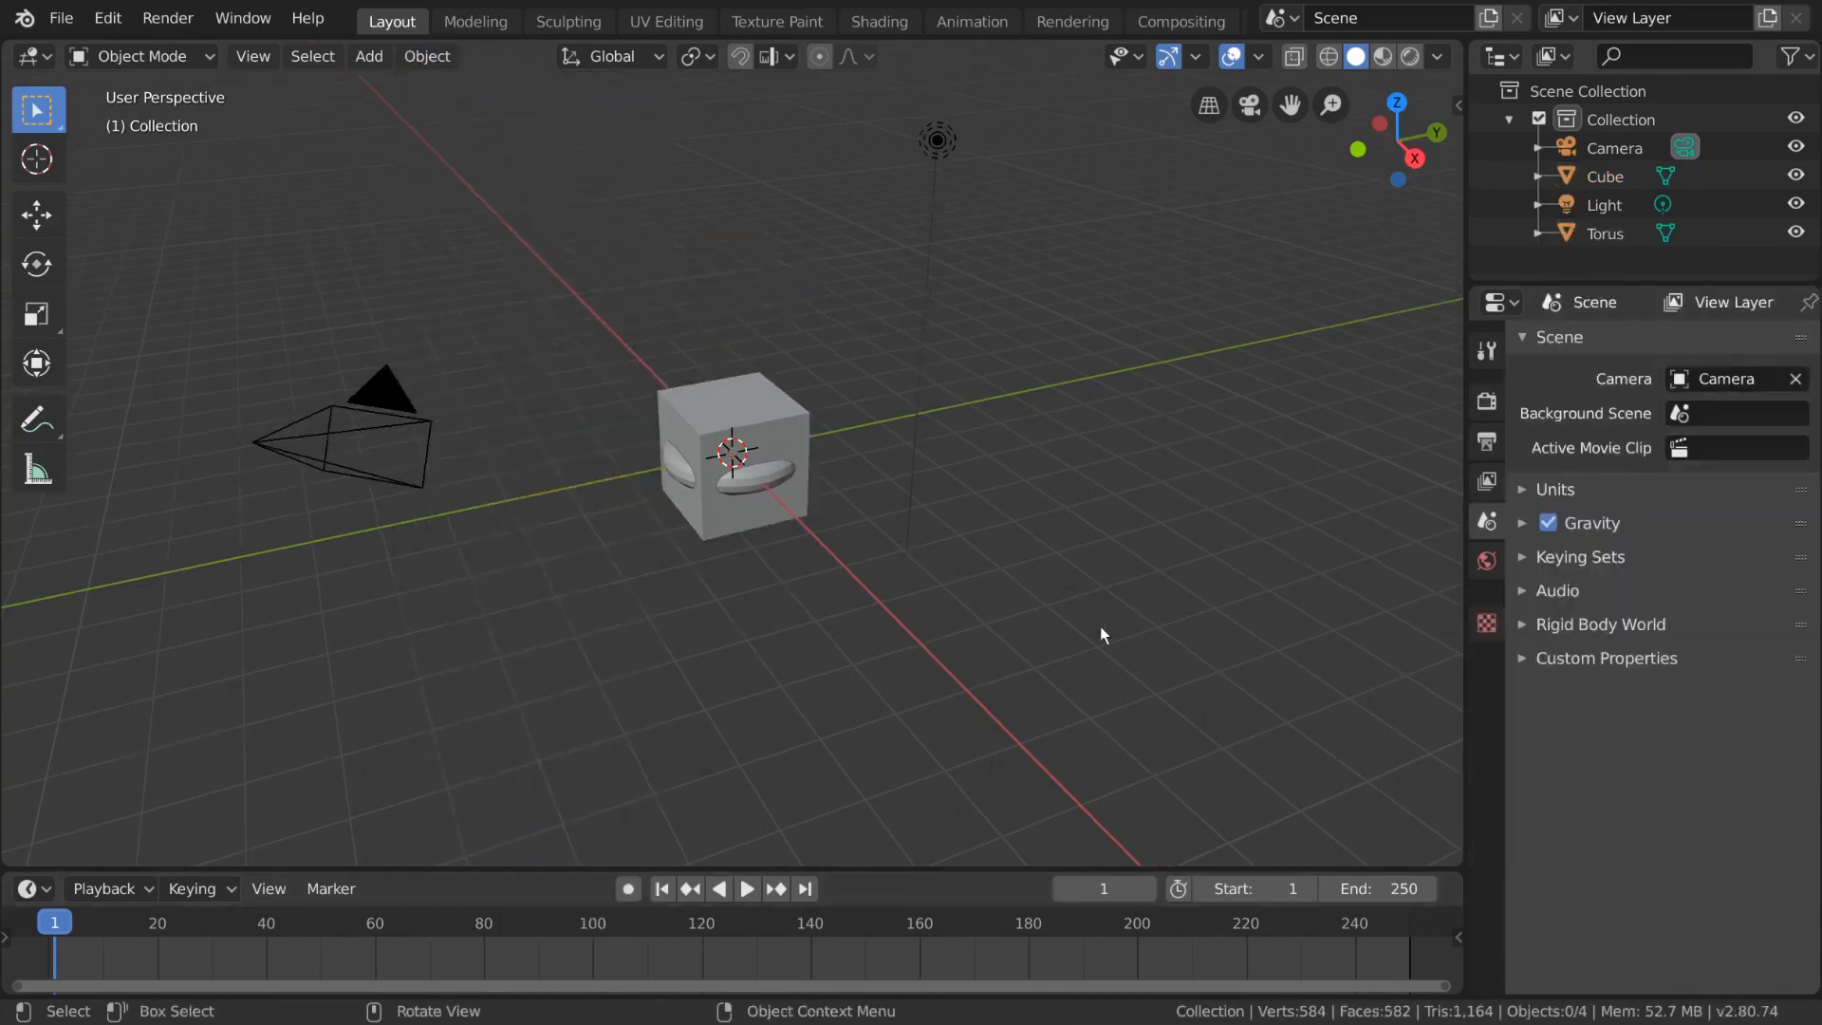
{"action": "key", "text": "ctrl+z"}
{"action": "key", "text": "Delete"}
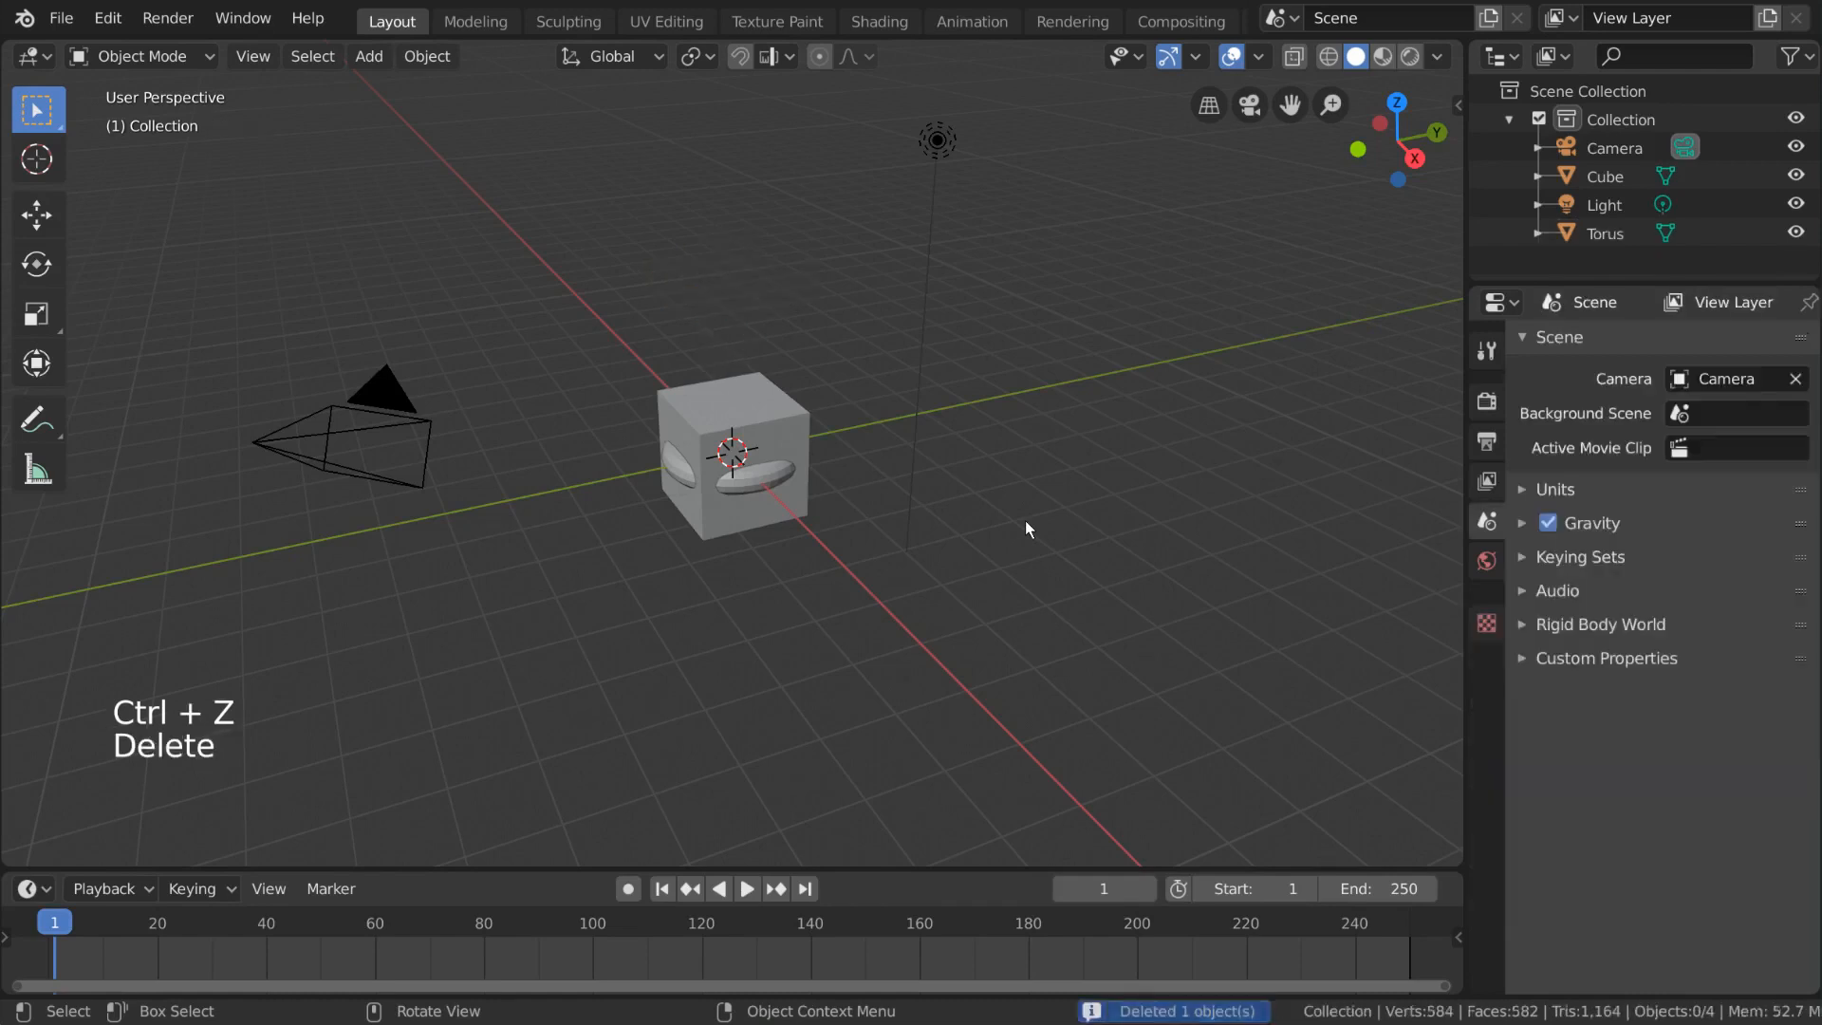
- Delete the cube and the torus from the scene
{"action": "left_click", "coordinate": [804, 429]}
{"action": "key", "text": "x"}
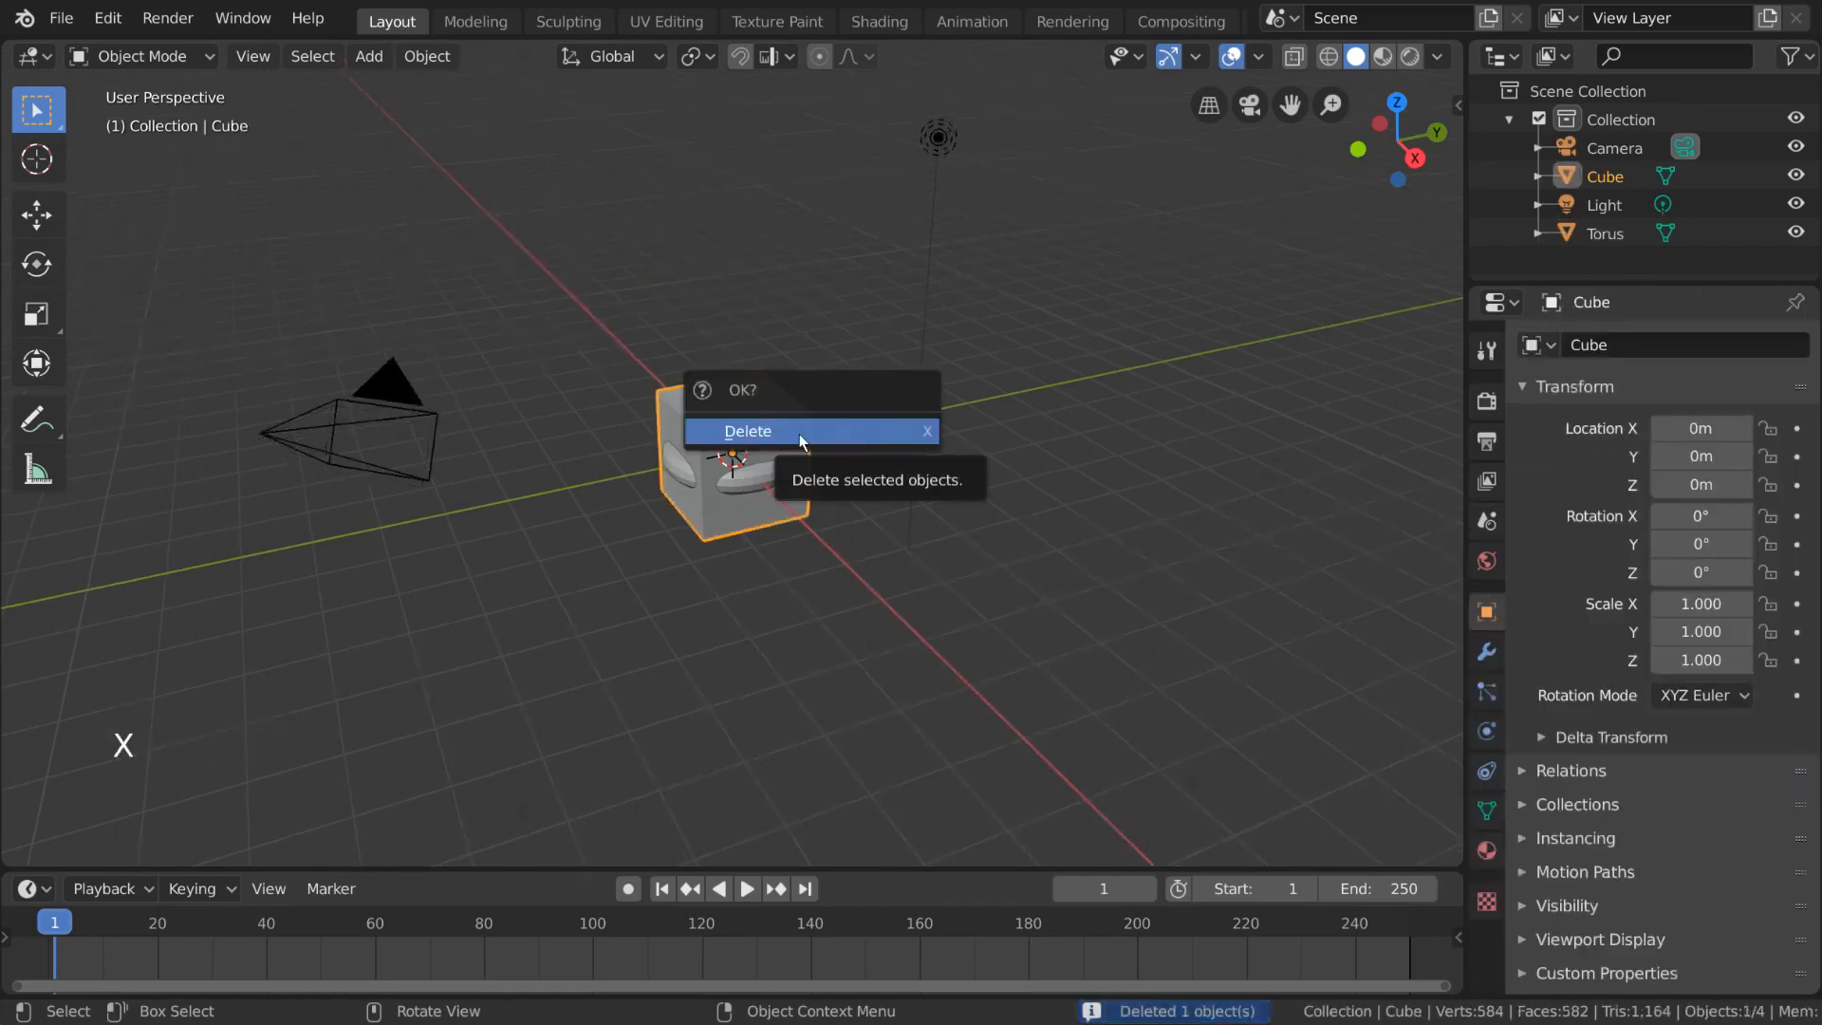
{"action": "left_click", "coordinate": [850, 438]}
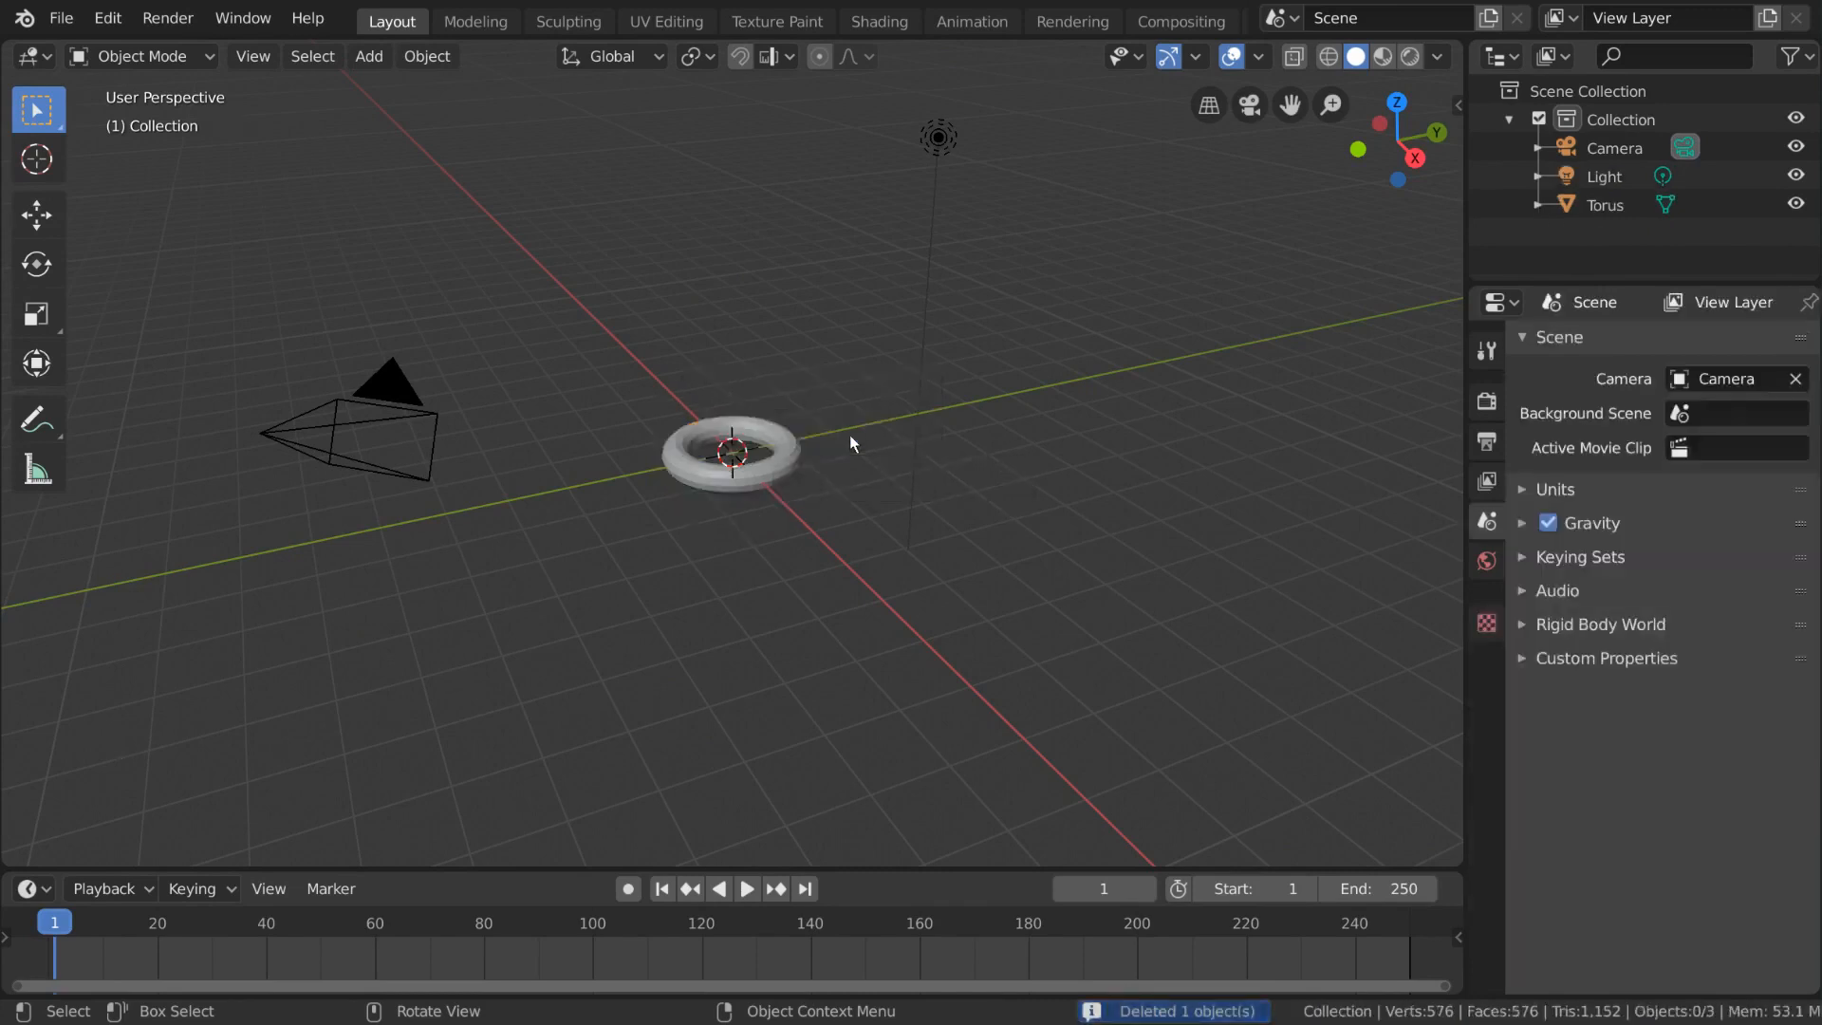
{"action": "left_click", "coordinate": [787, 459]}
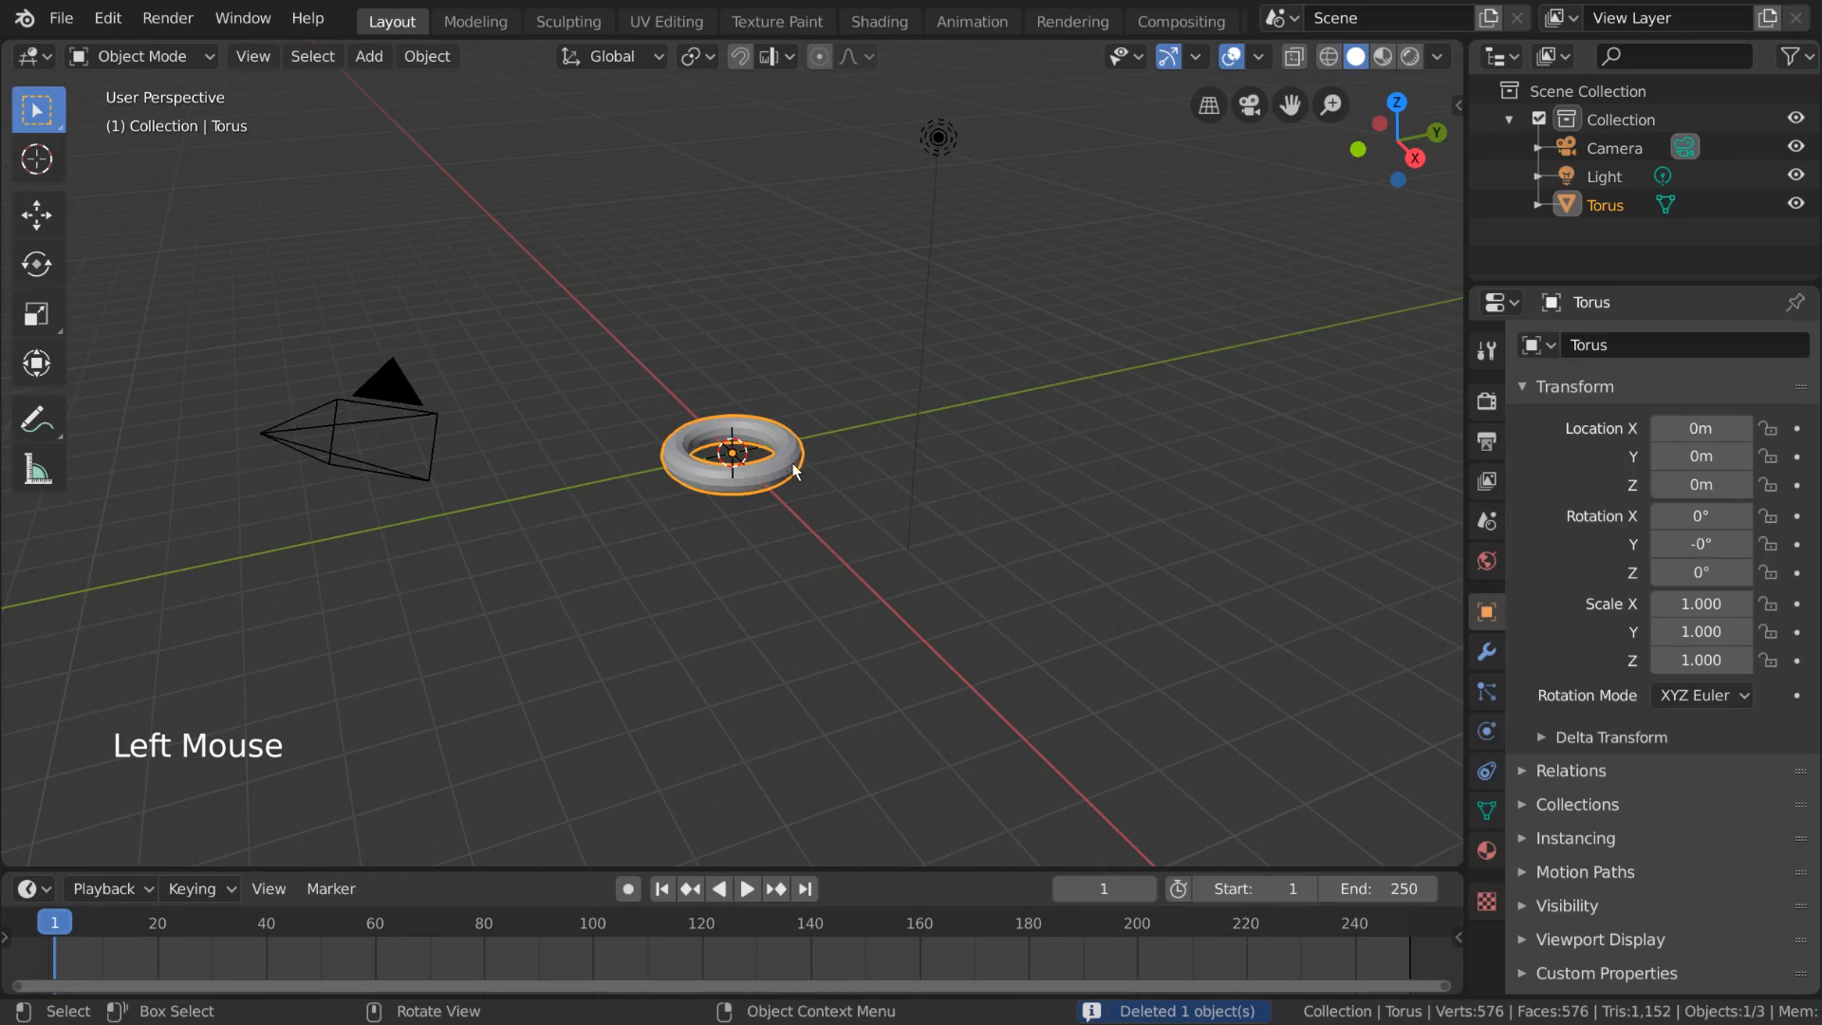
{"action": "key", "text": "Delete"}
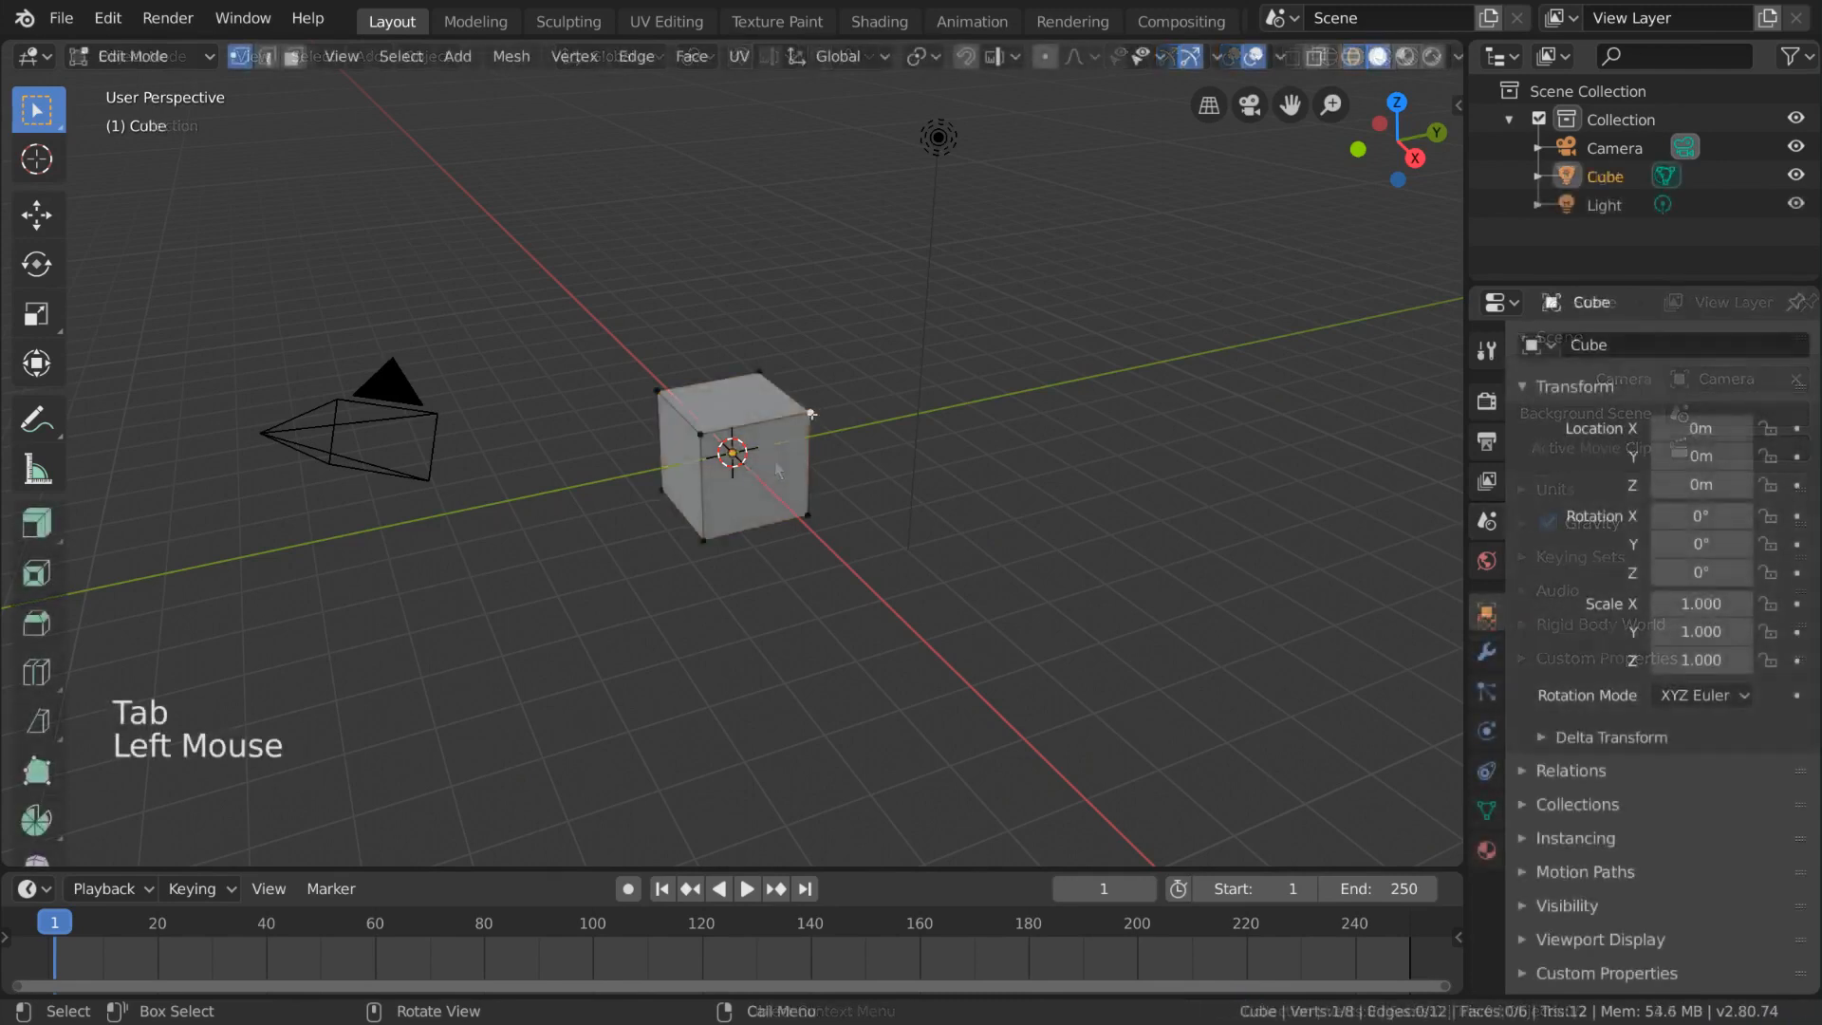
- Delete the single vertex at the +X, +Y corner of the cube's top face, and undo the deletion
{"action": "key", "text": "shift"}
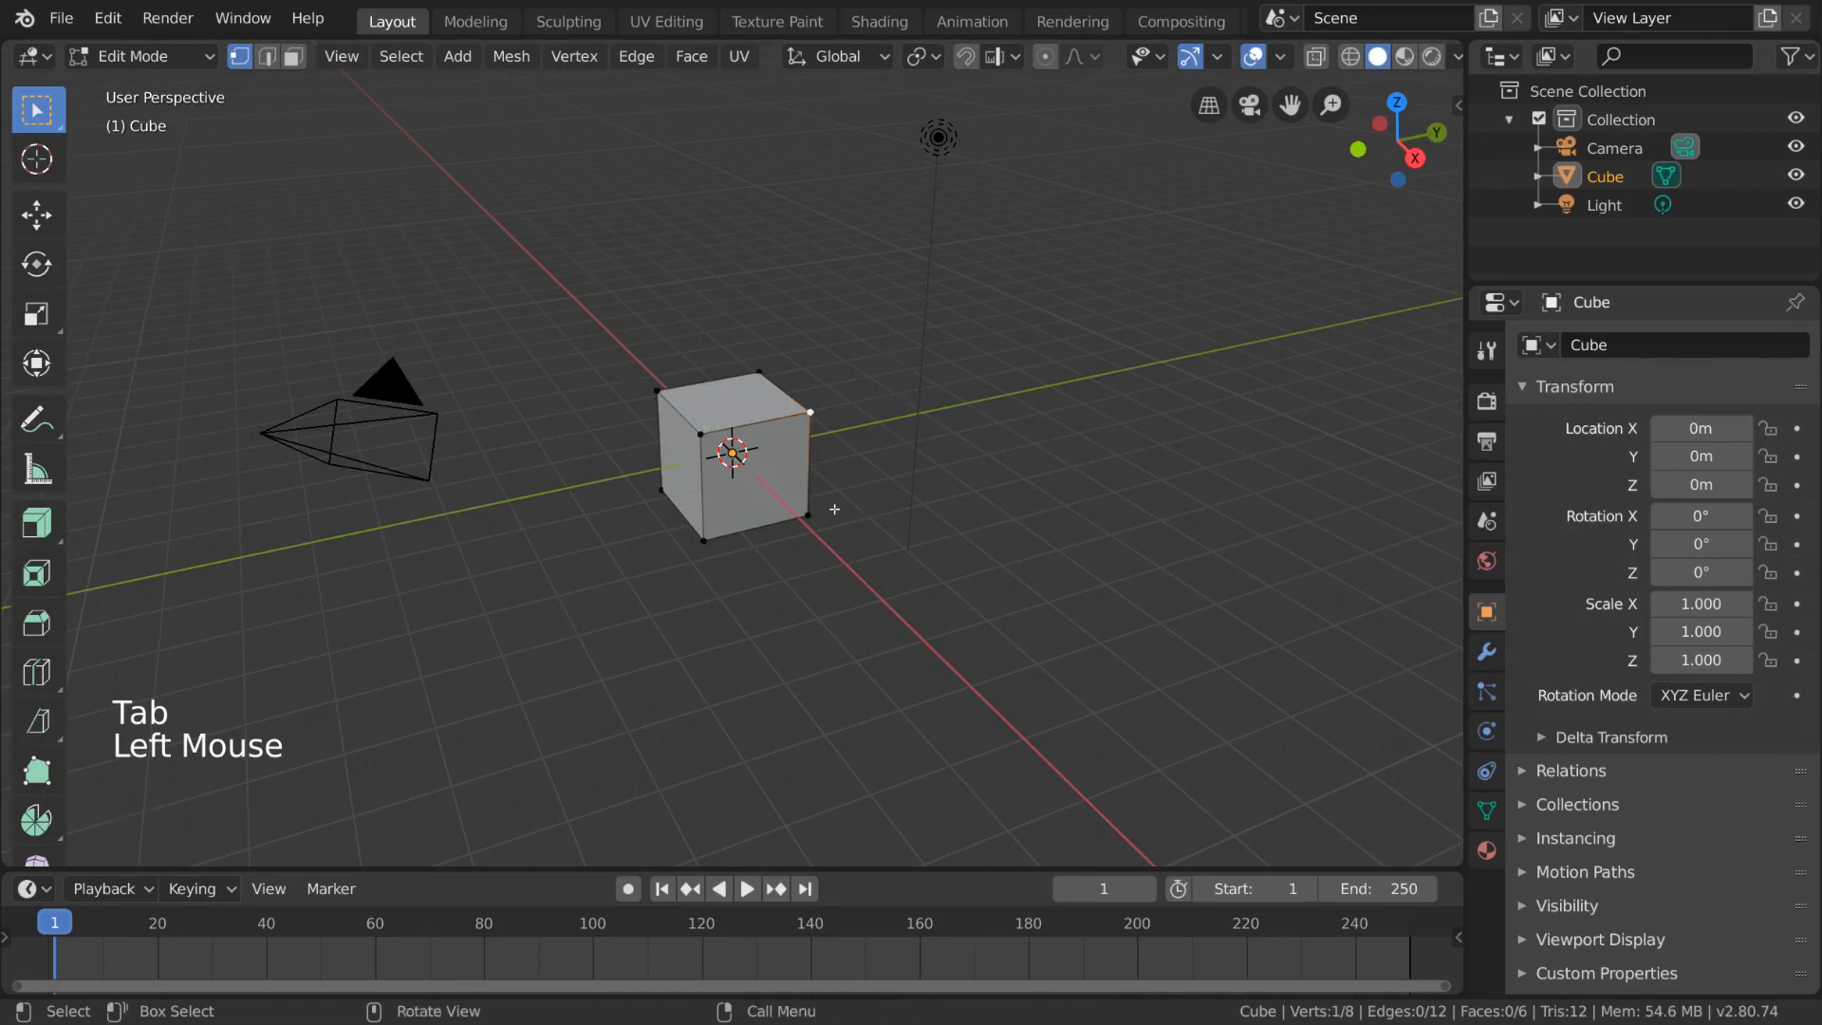
{"action": "key", "text": "x"}
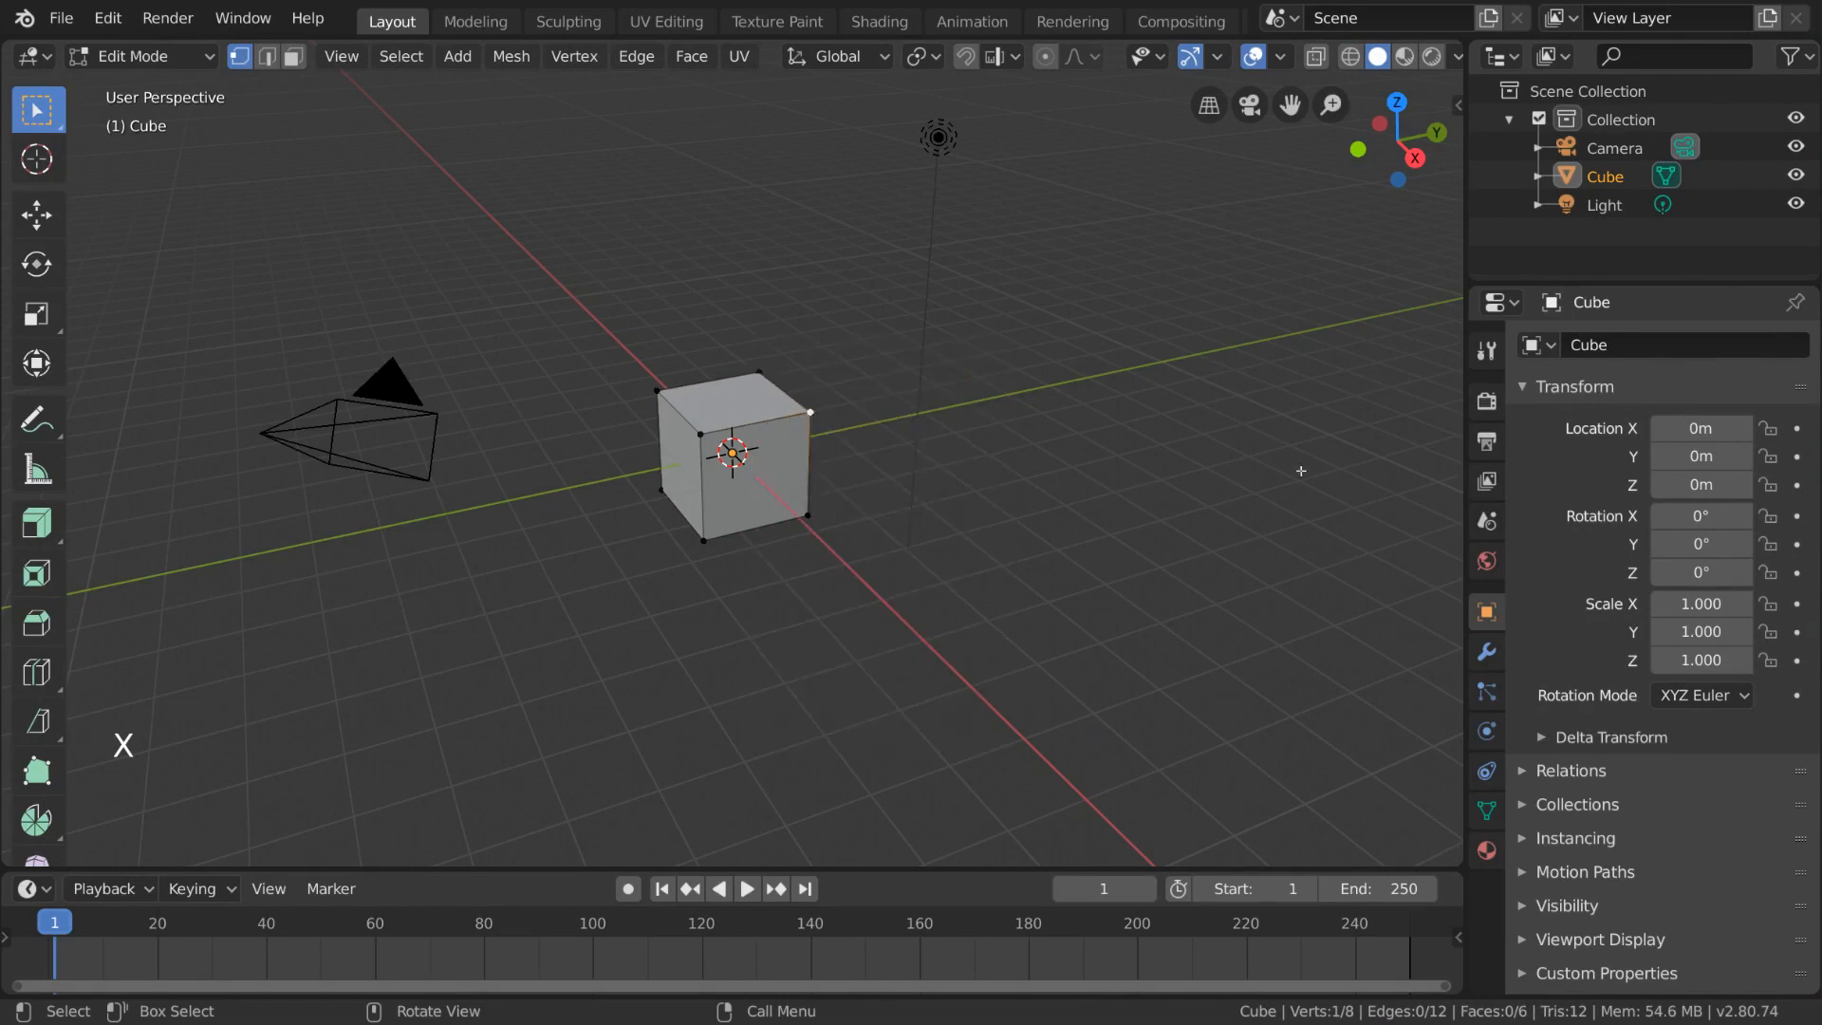
{"action": "left_click", "coordinate": [805, 517]}
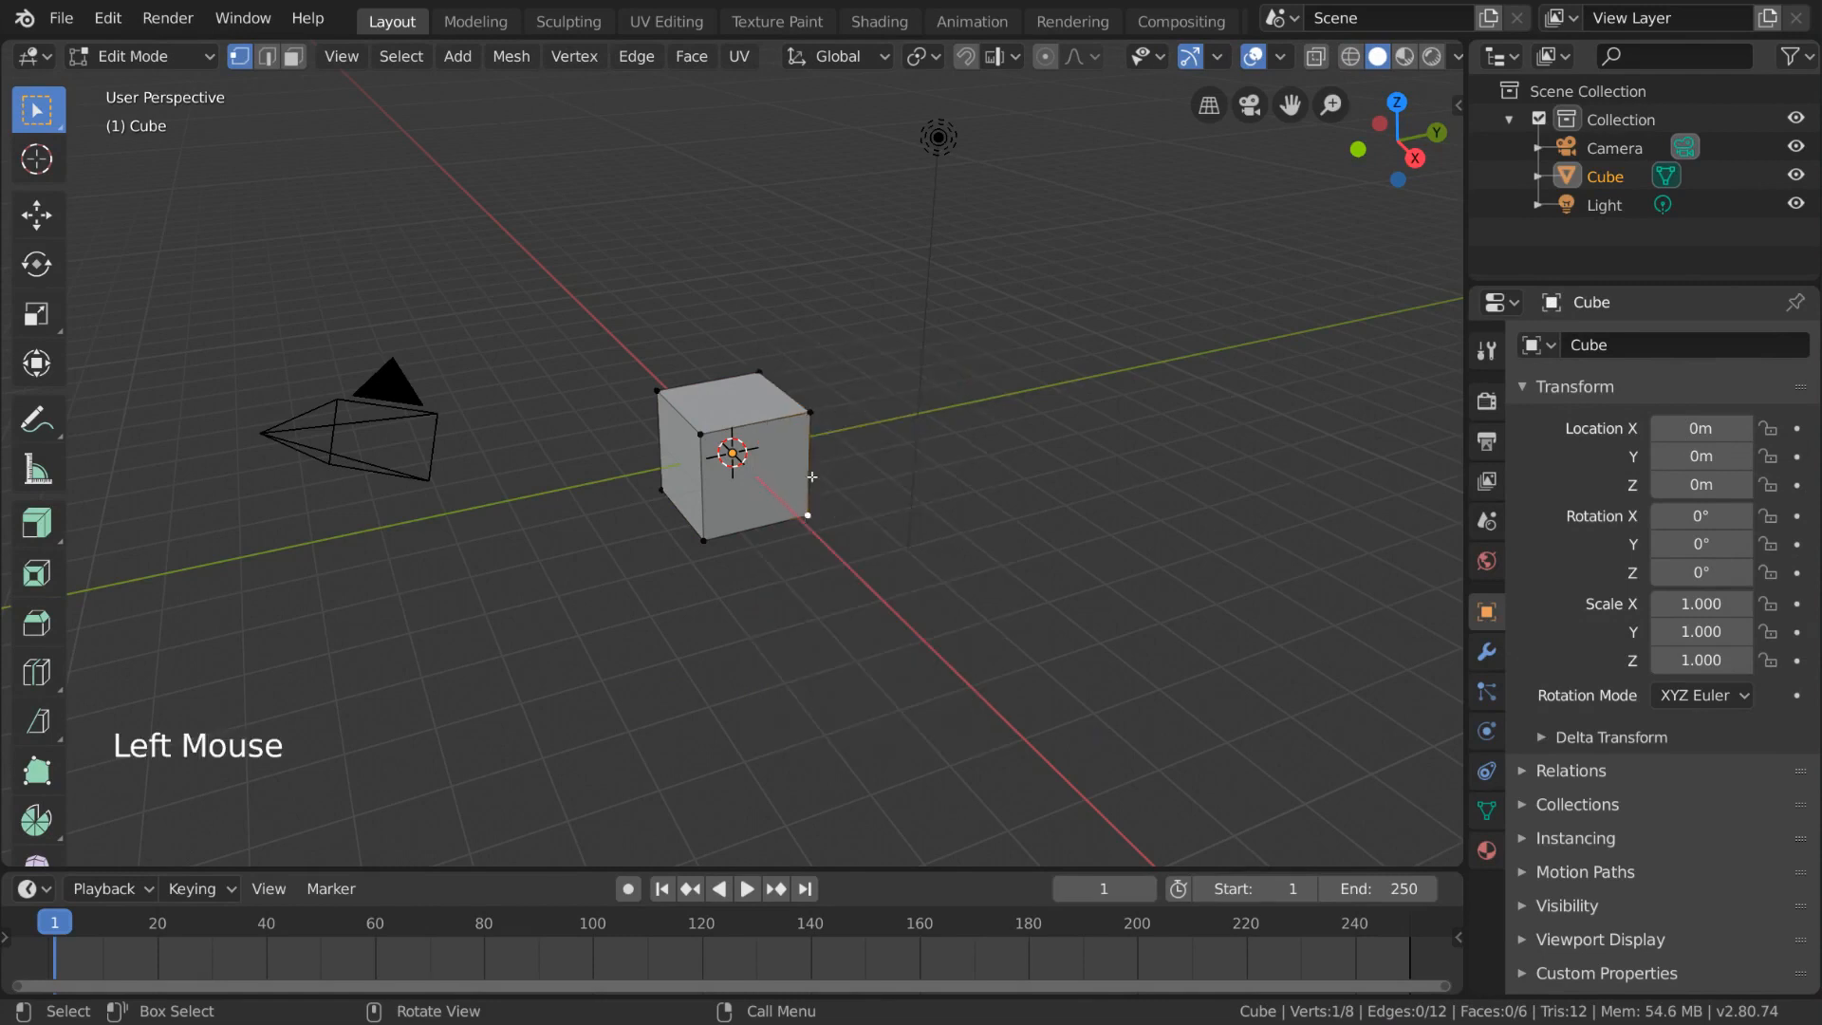
{"action": "left_click", "coordinate": [812, 411]}
{"action": "key", "text": "x"}
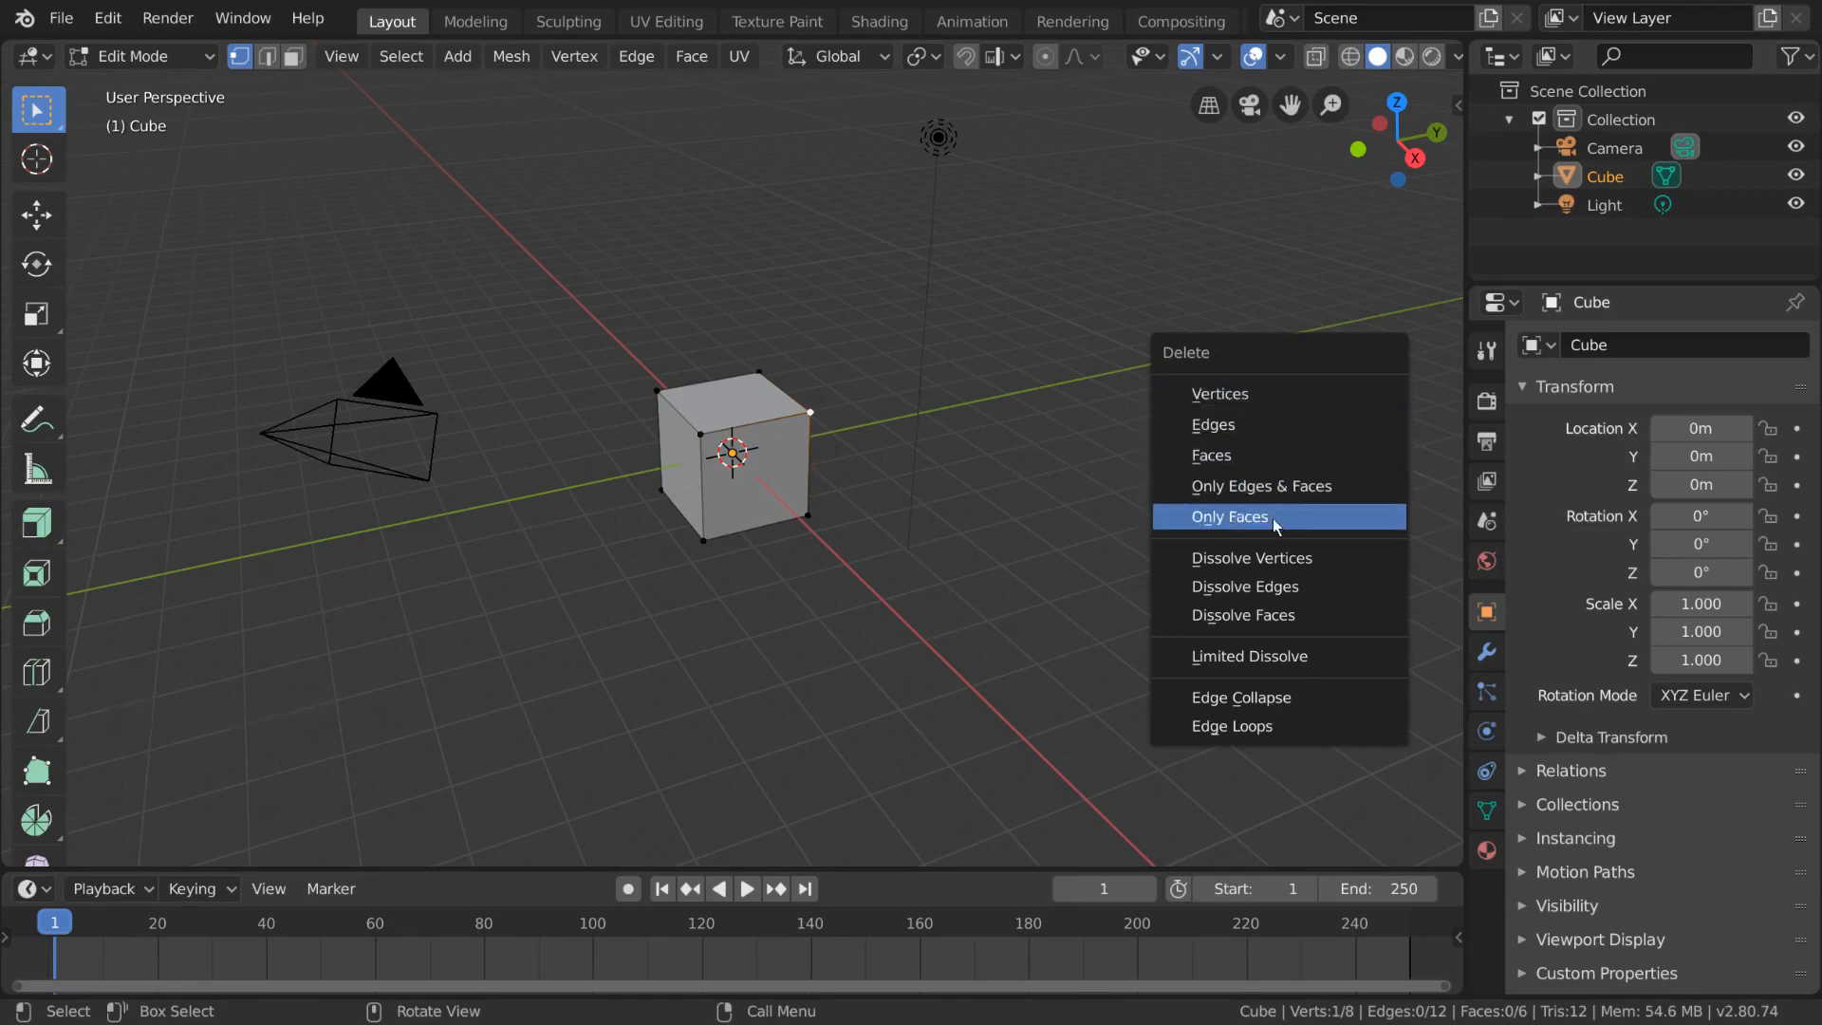
{"action": "left_click", "coordinate": [1296, 393]}
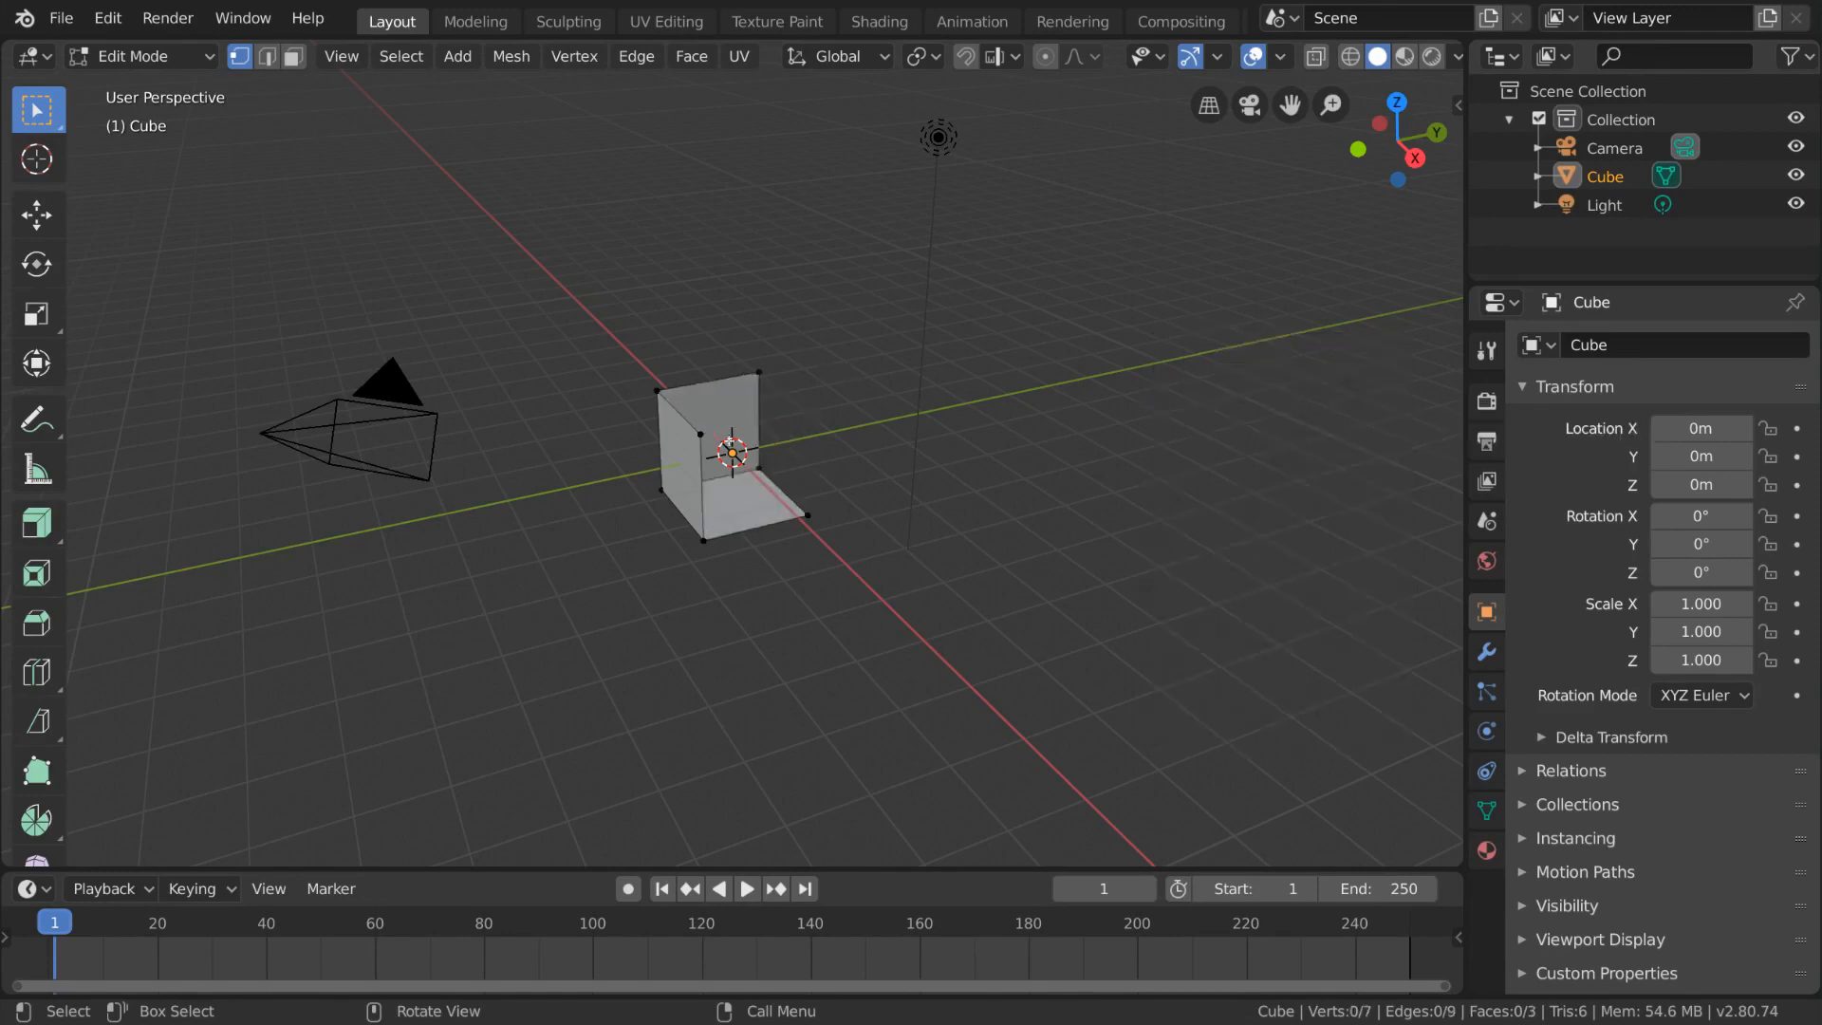
{"action": "key", "text": "ctrl+z"}
- Select all four vertices of the cube's +X face, delete their edges, and undo the deletion
{"action": "left_click", "coordinate": [703, 435], "text": "shift"}
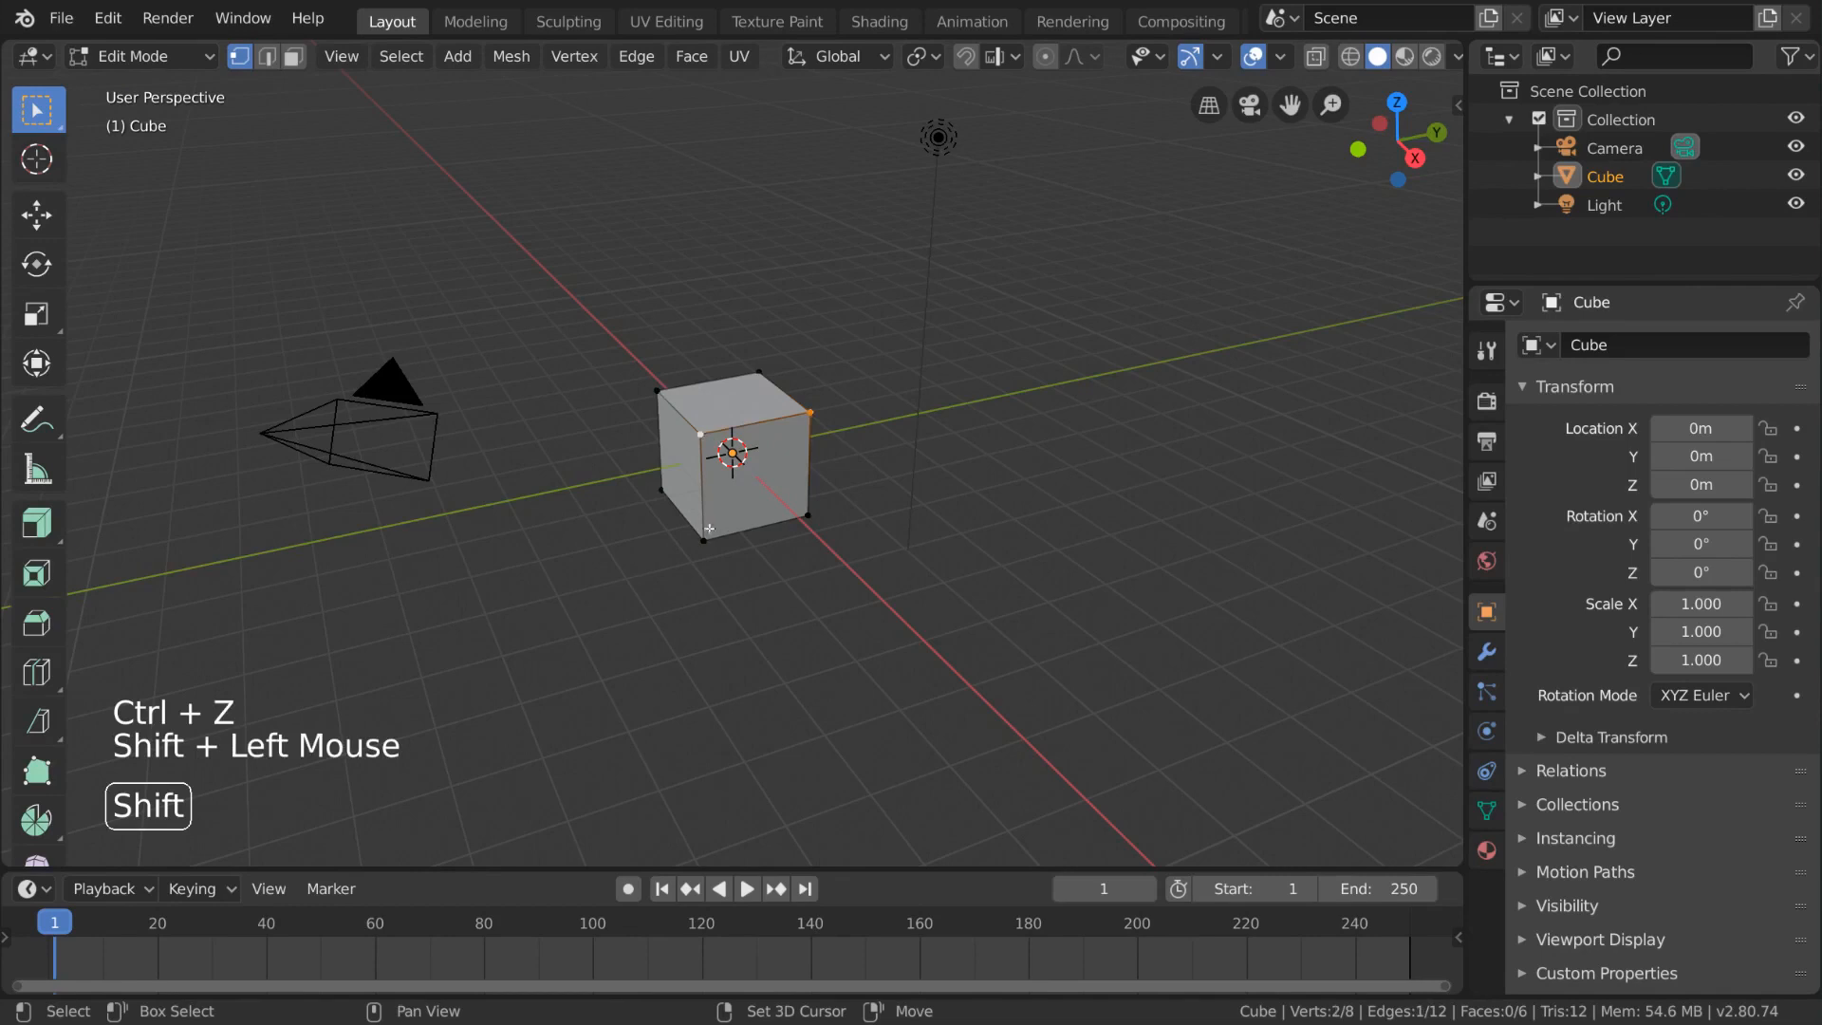
{"action": "left_click", "coordinate": [705, 537], "text": "shift"}
{"action": "left_click", "coordinate": [809, 516], "text": "shift"}
{"action": "key", "text": "x"}
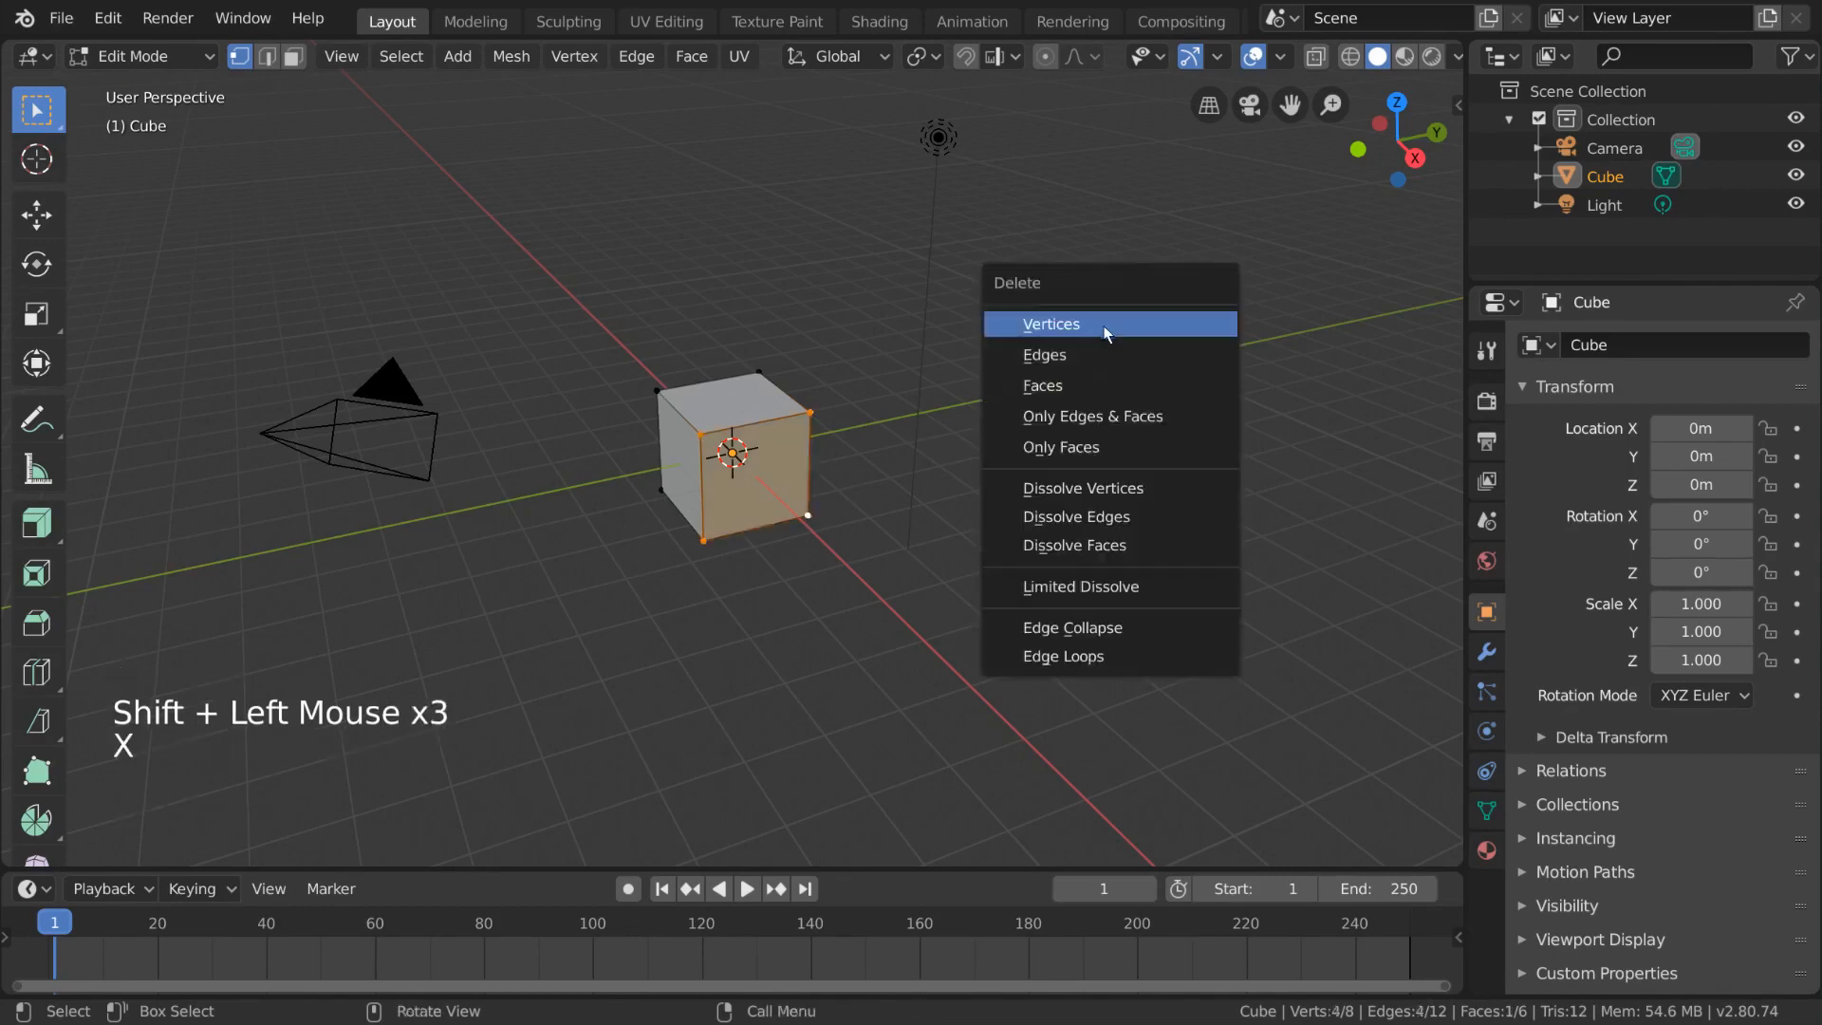
{"action": "left_click", "coordinate": [1100, 353]}
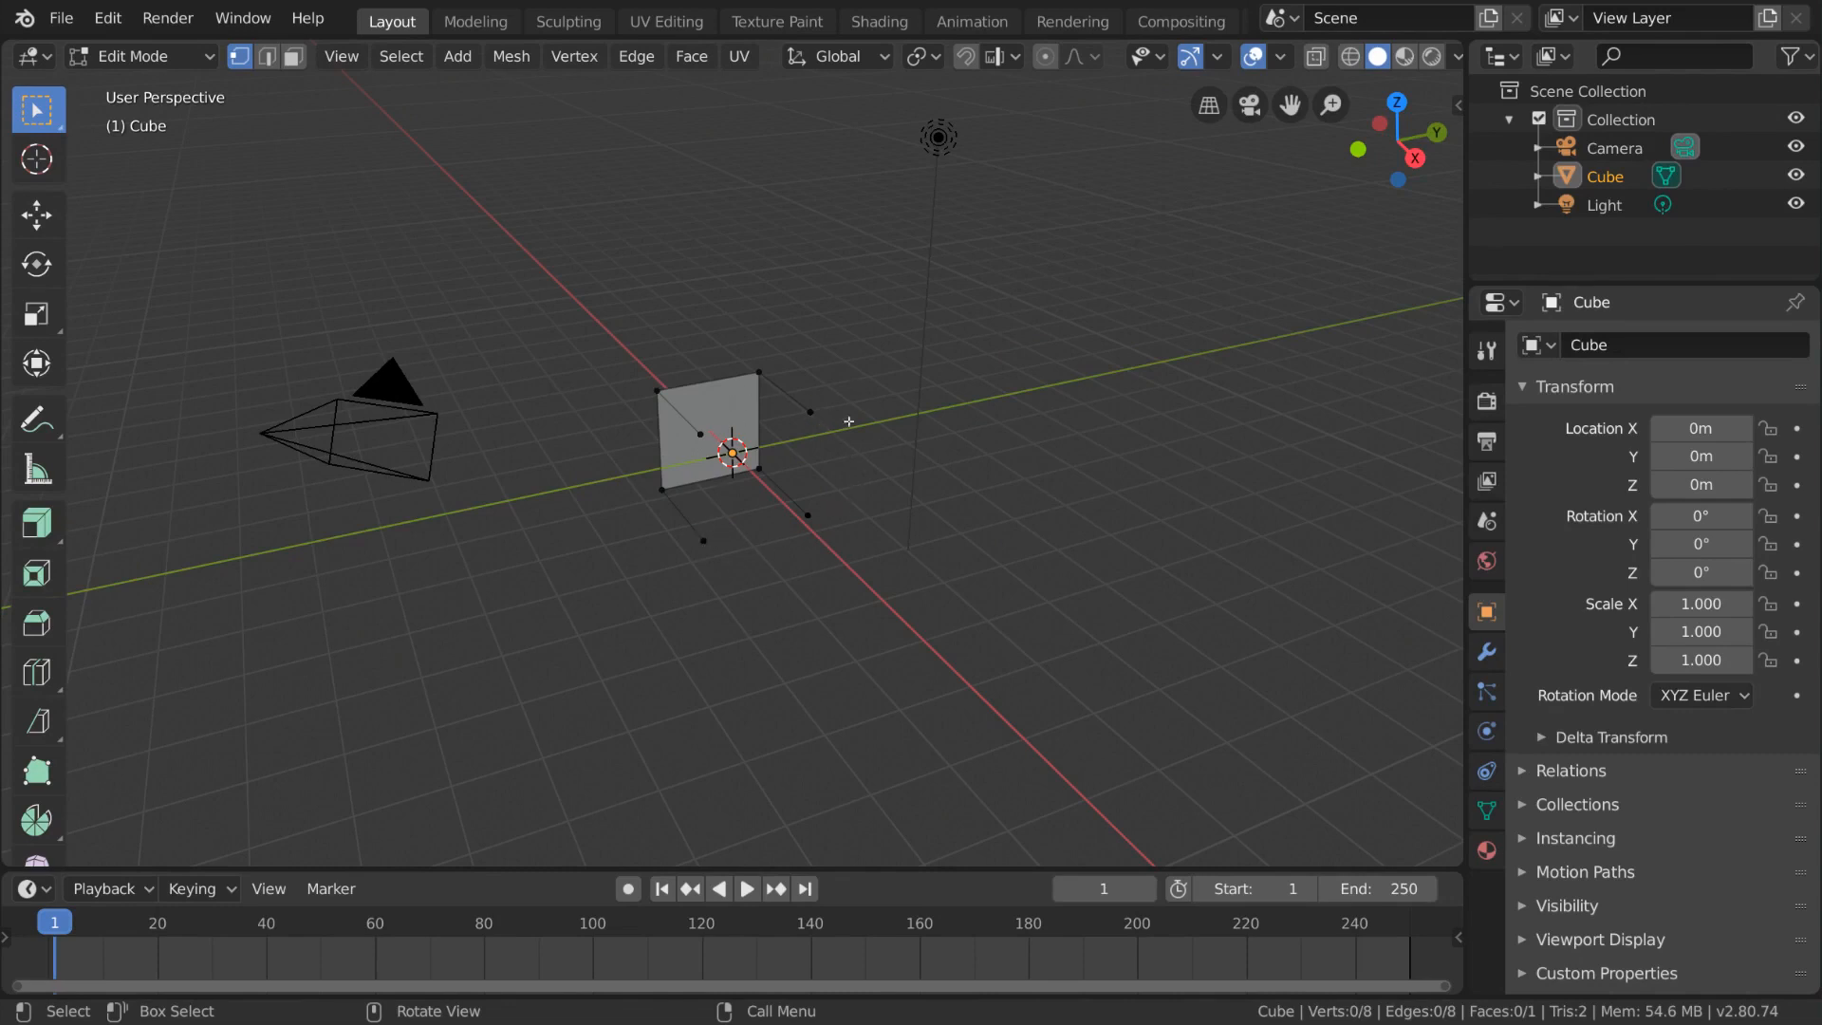
{"action": "key", "text": "ctrl+z"}
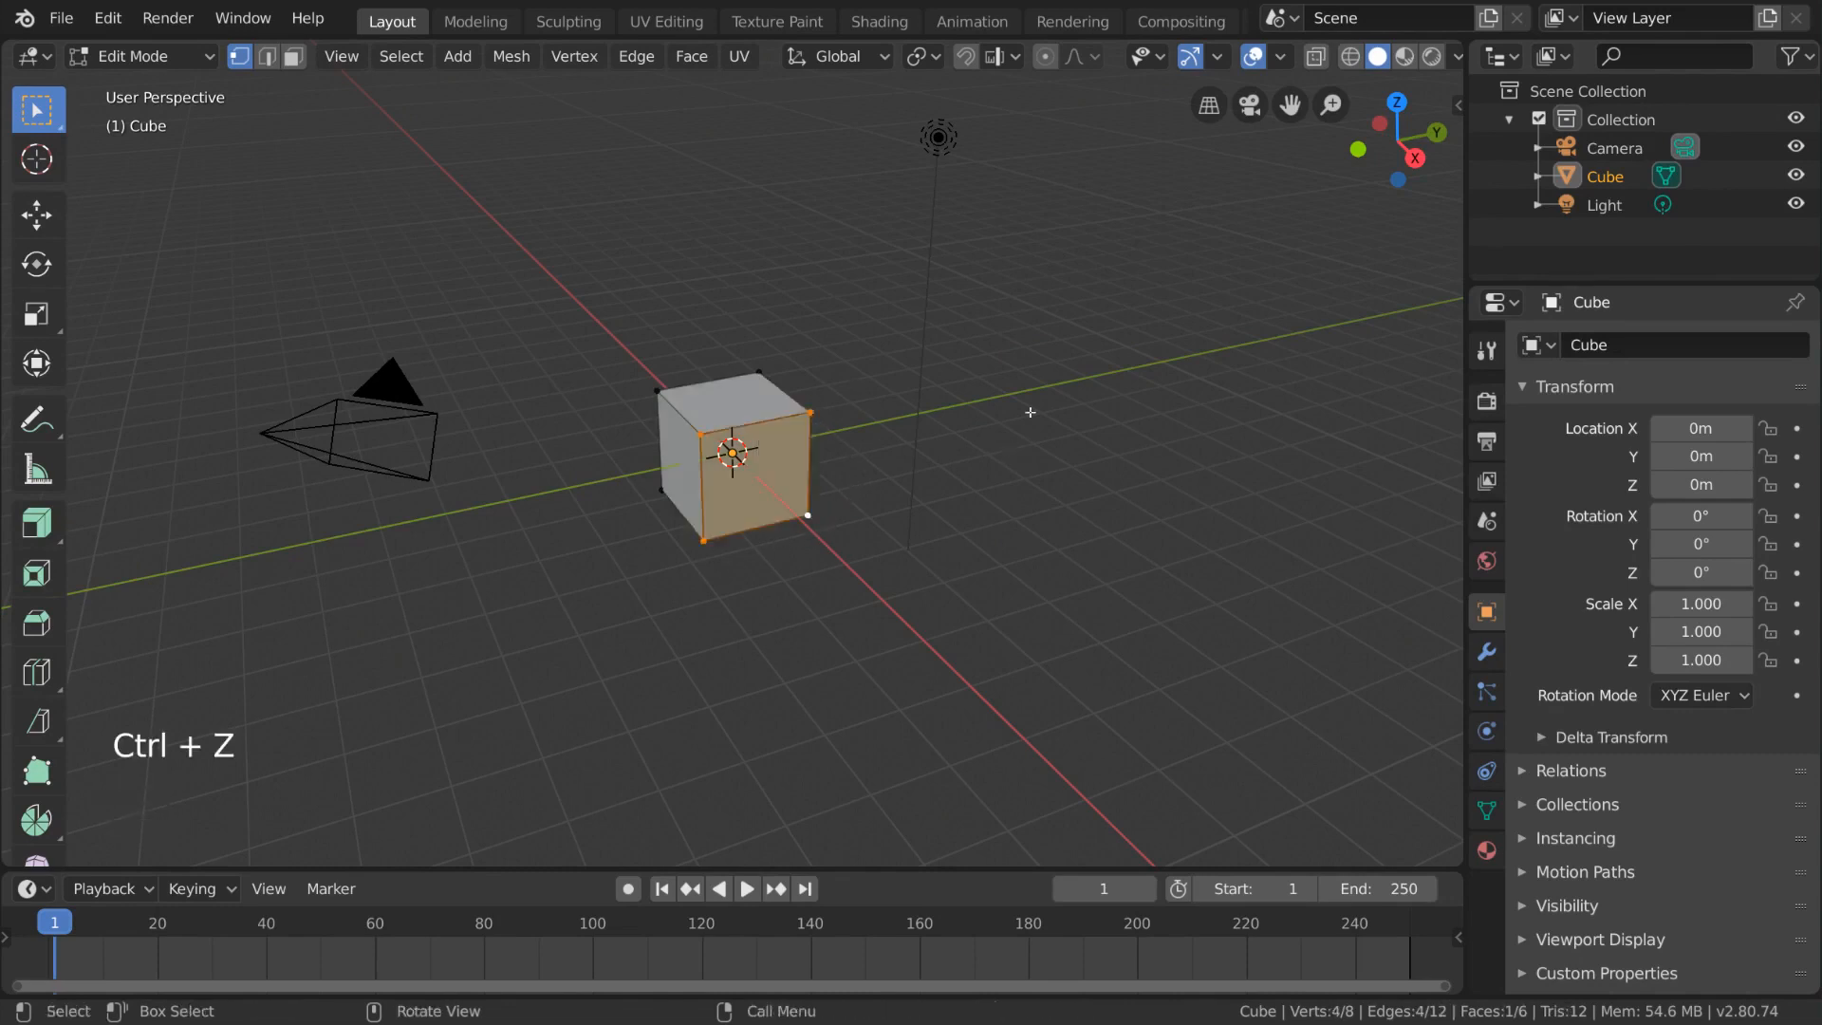
- Delete the selected +X face of the cube with the Faces option, and undo the deletion
{"action": "key", "text": "x"}
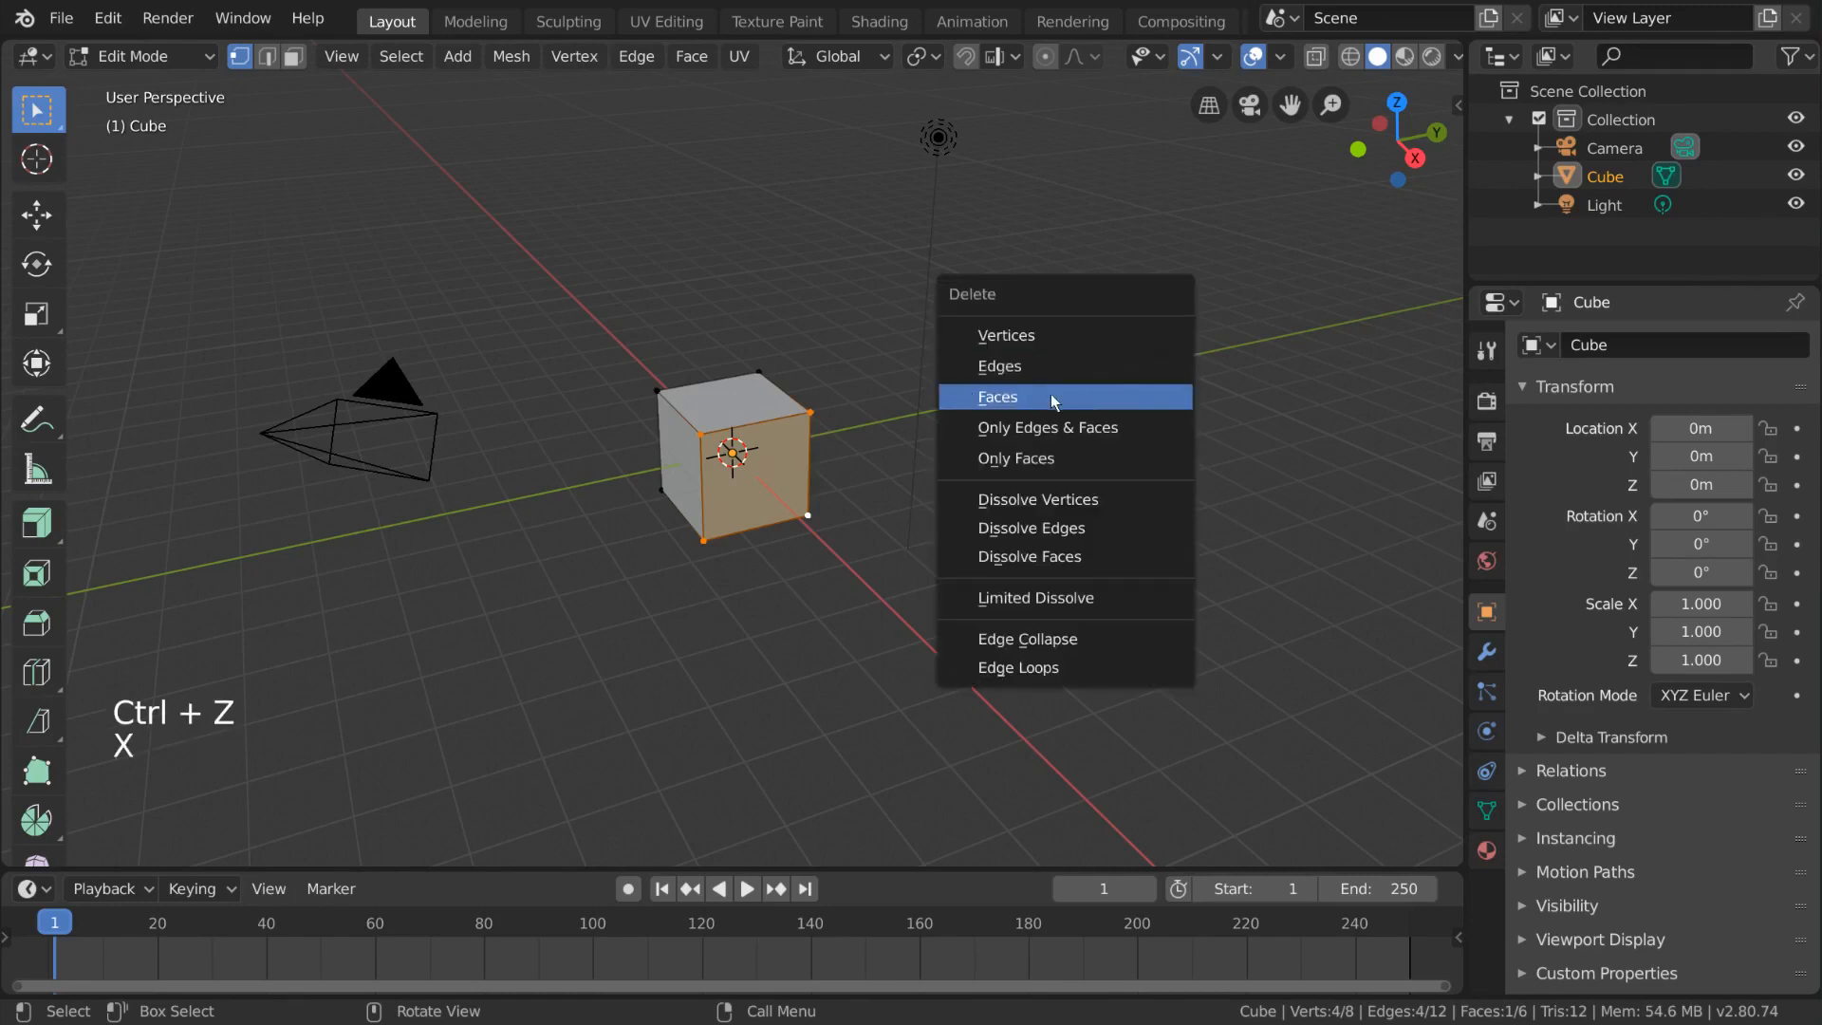
{"action": "left_click", "coordinate": [1081, 395]}
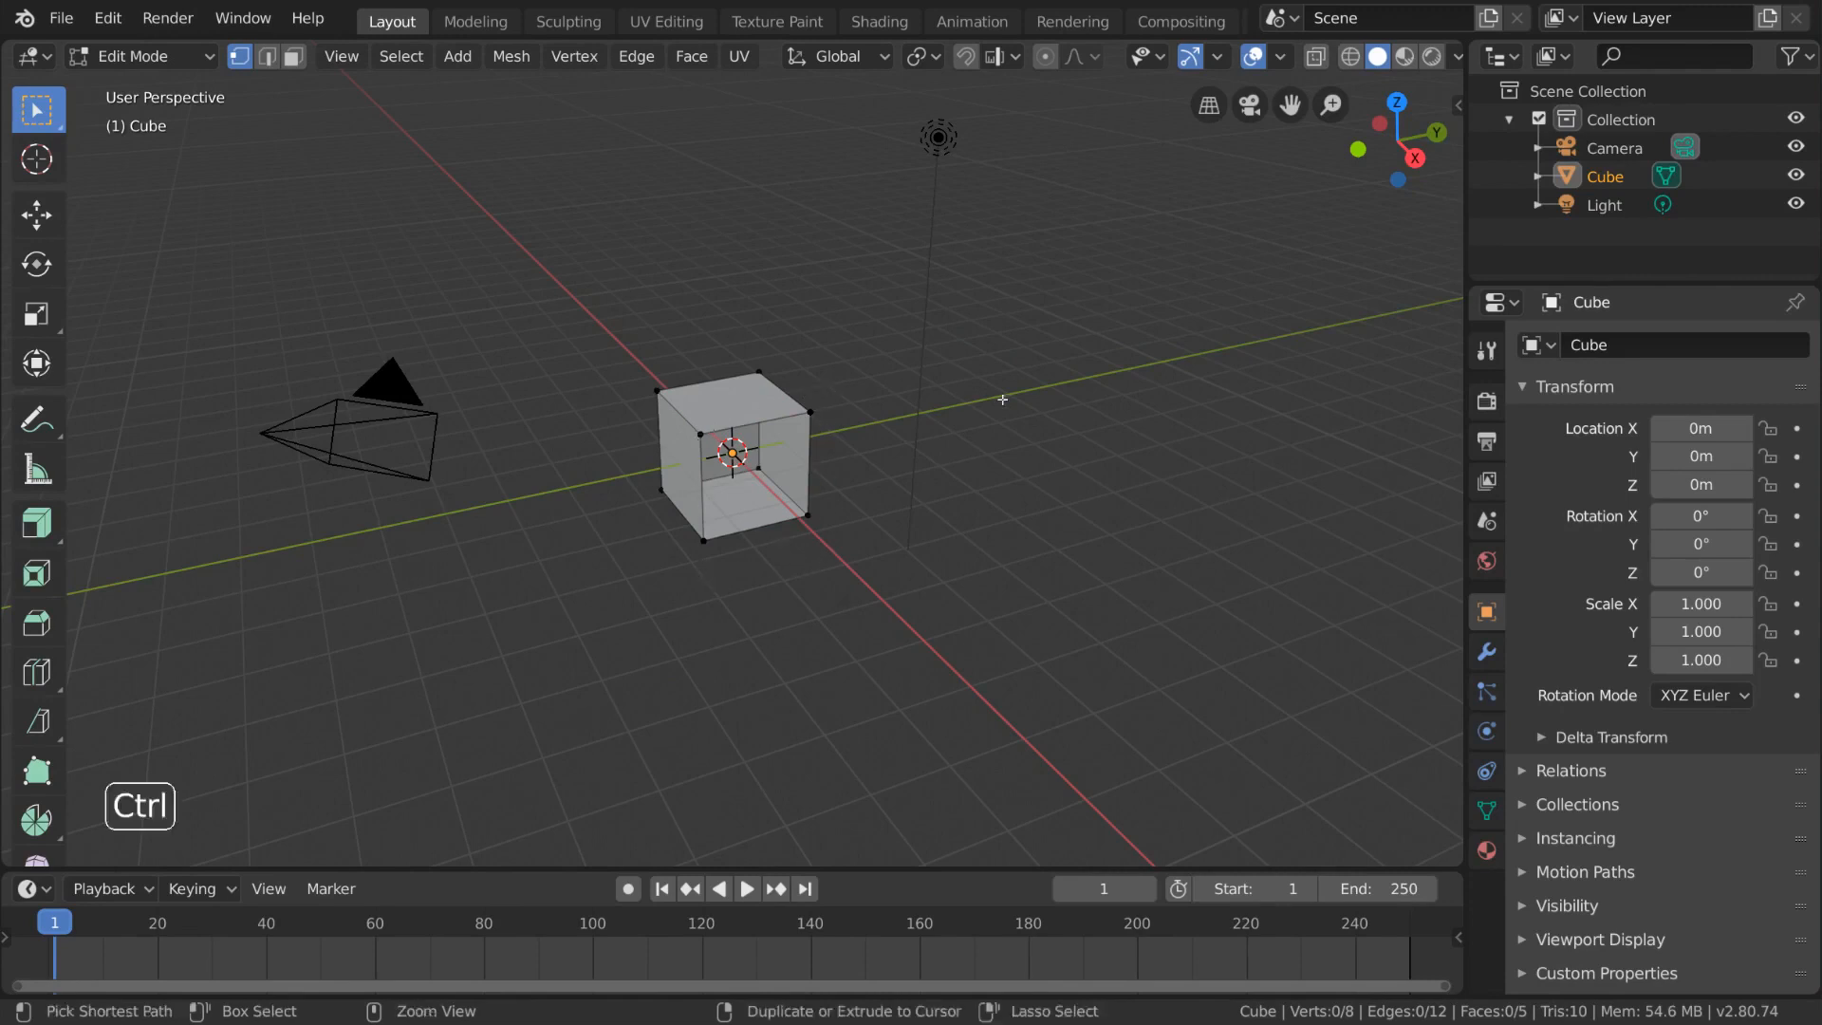
{"action": "key", "text": "ctrl+z"}
- Select the entire cube mesh, delete Only Edges & Faces, and undo the deletion
{"action": "key", "text": "x"}
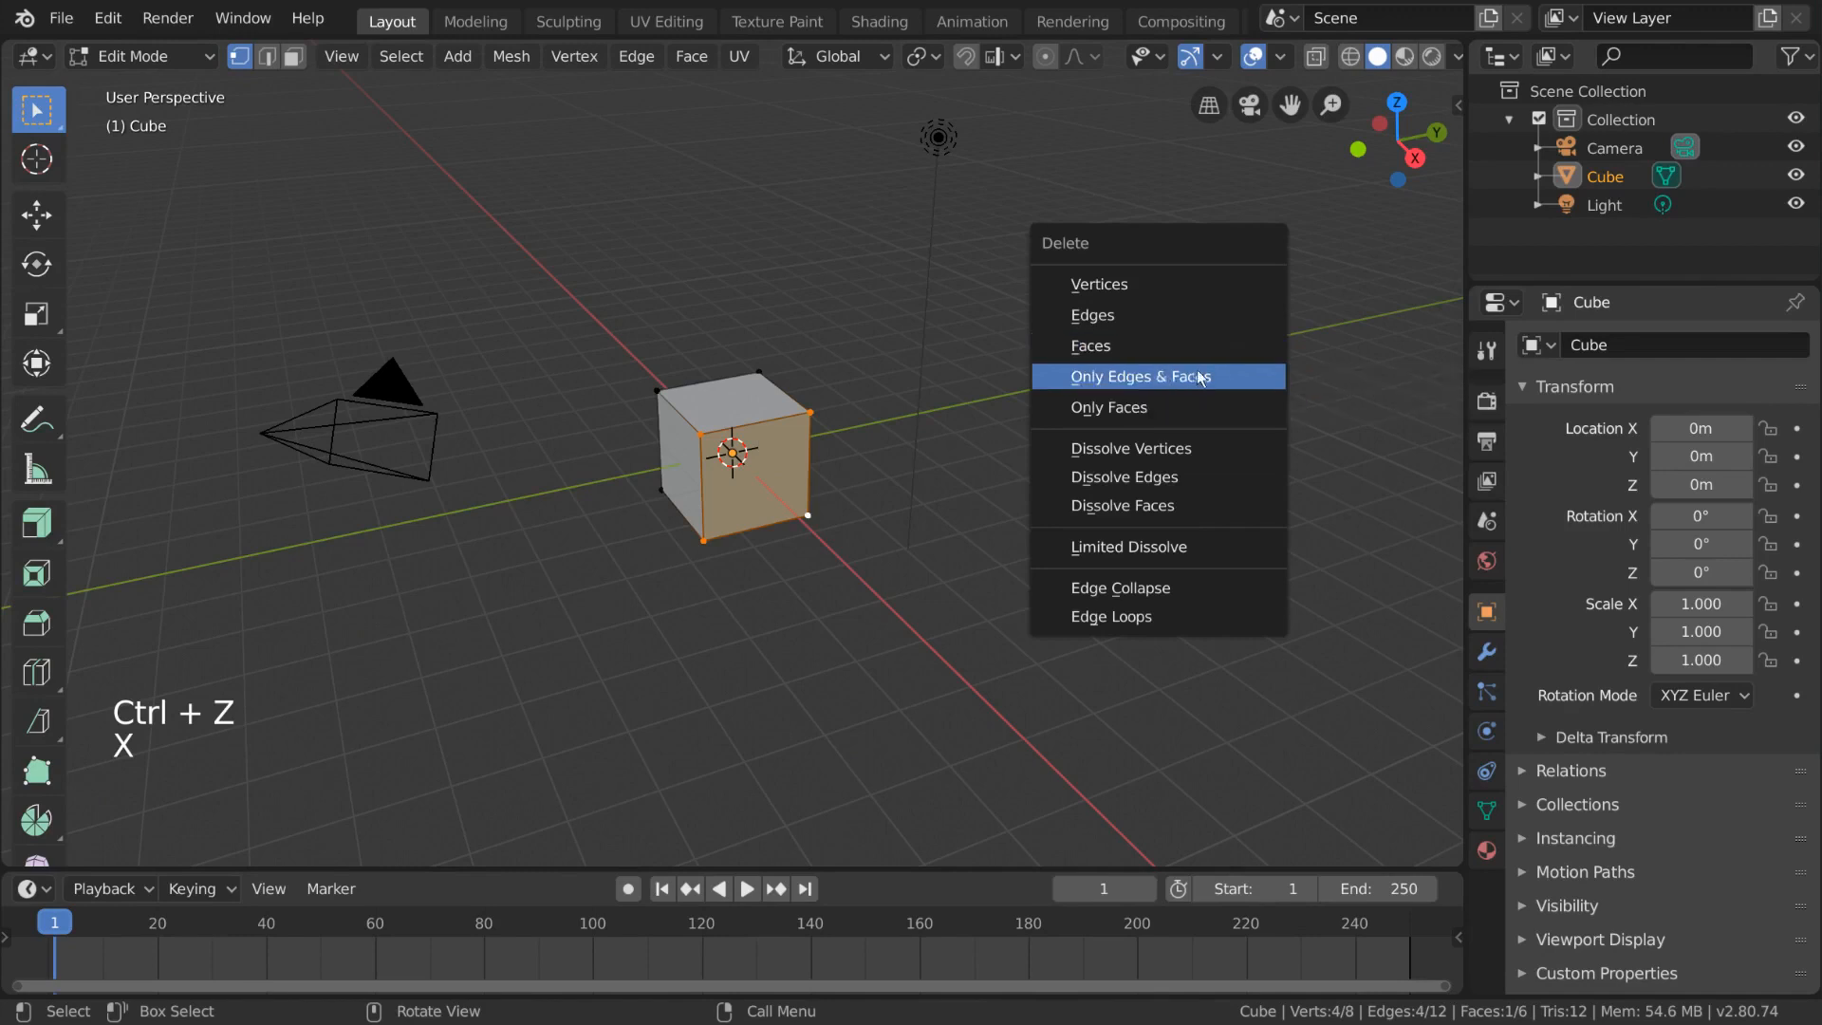
{"action": "key", "text": "a"}
{"action": "key", "text": "x"}
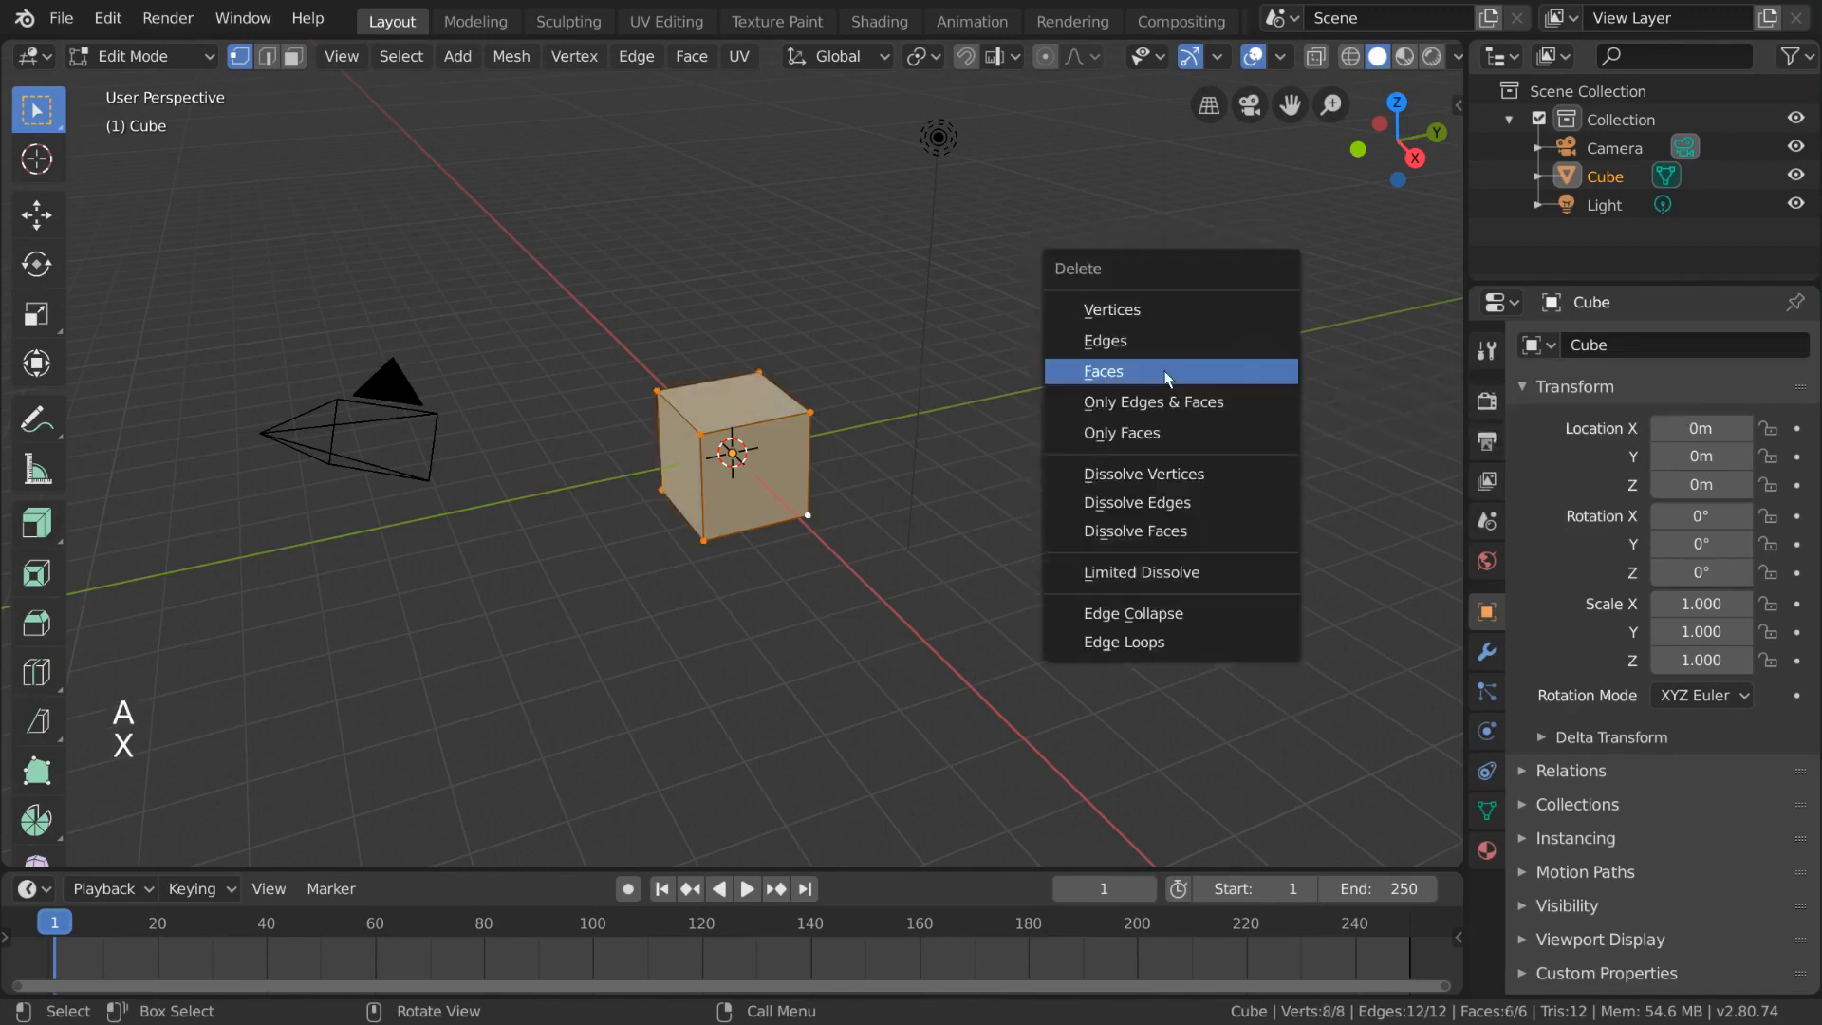
{"action": "left_click", "coordinate": [1124, 400]}
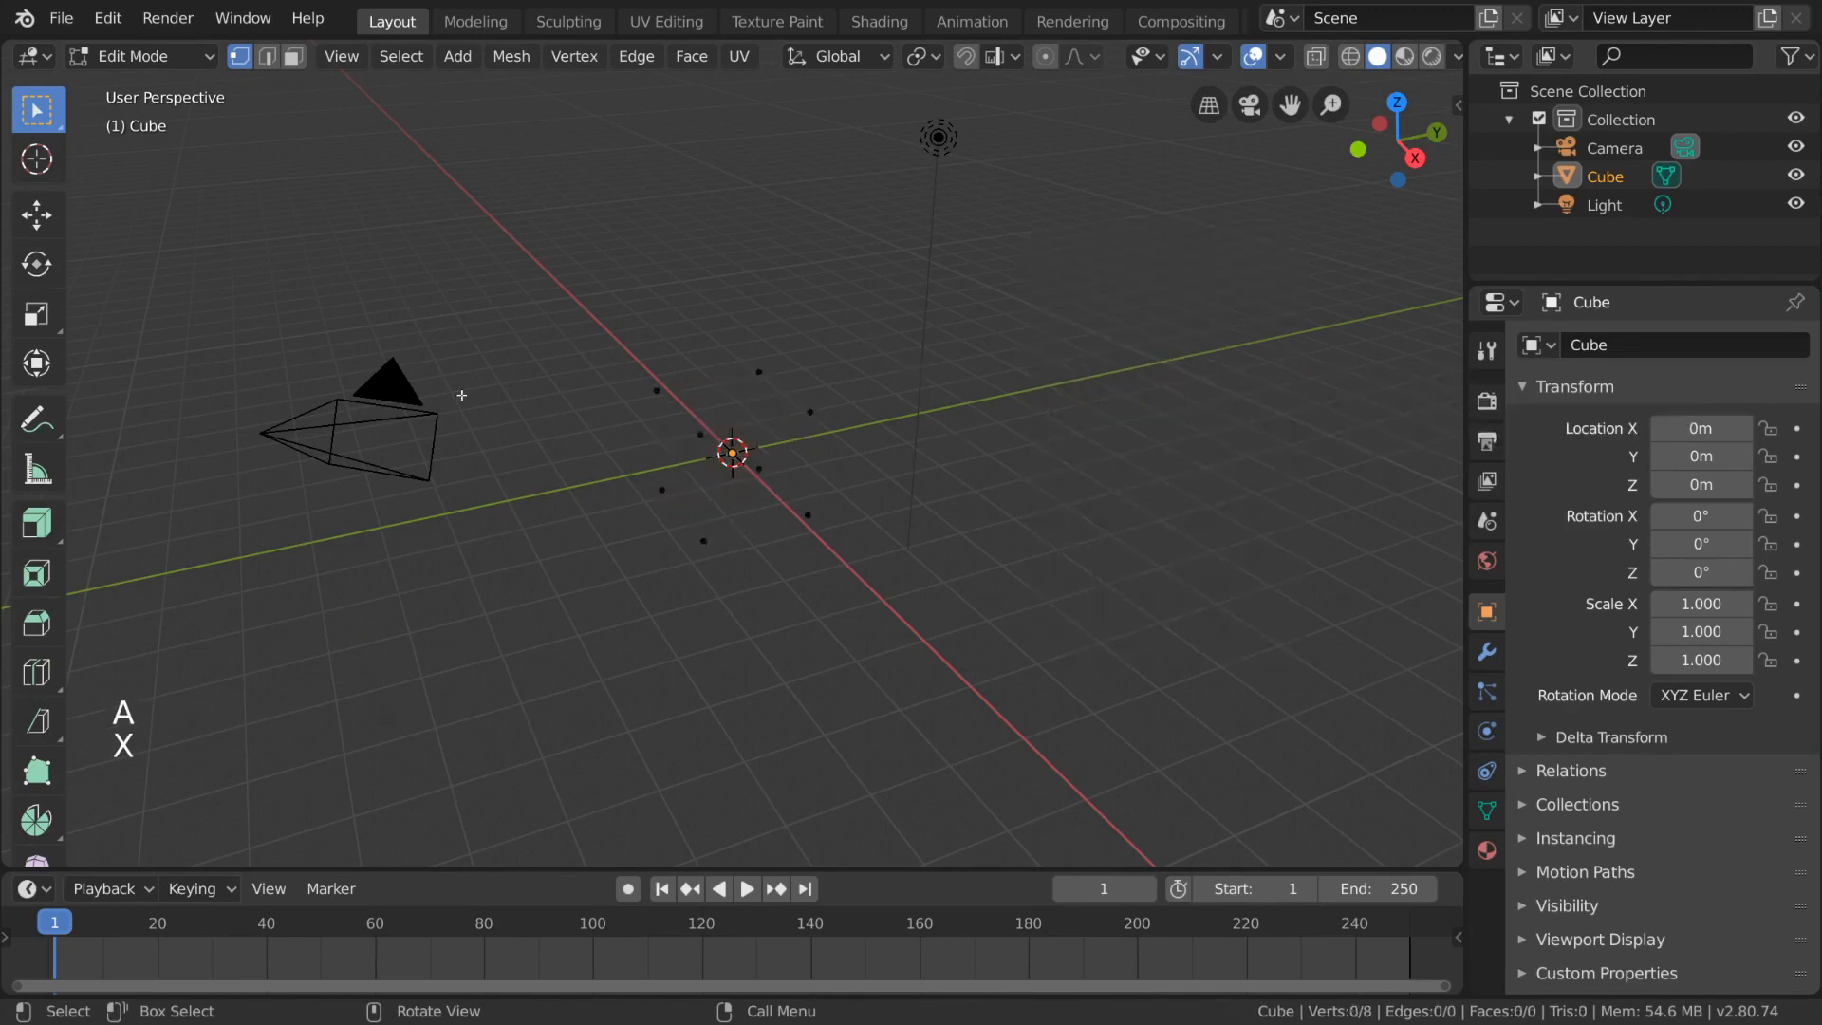
{"action": "key", "text": "ctrl+z"}
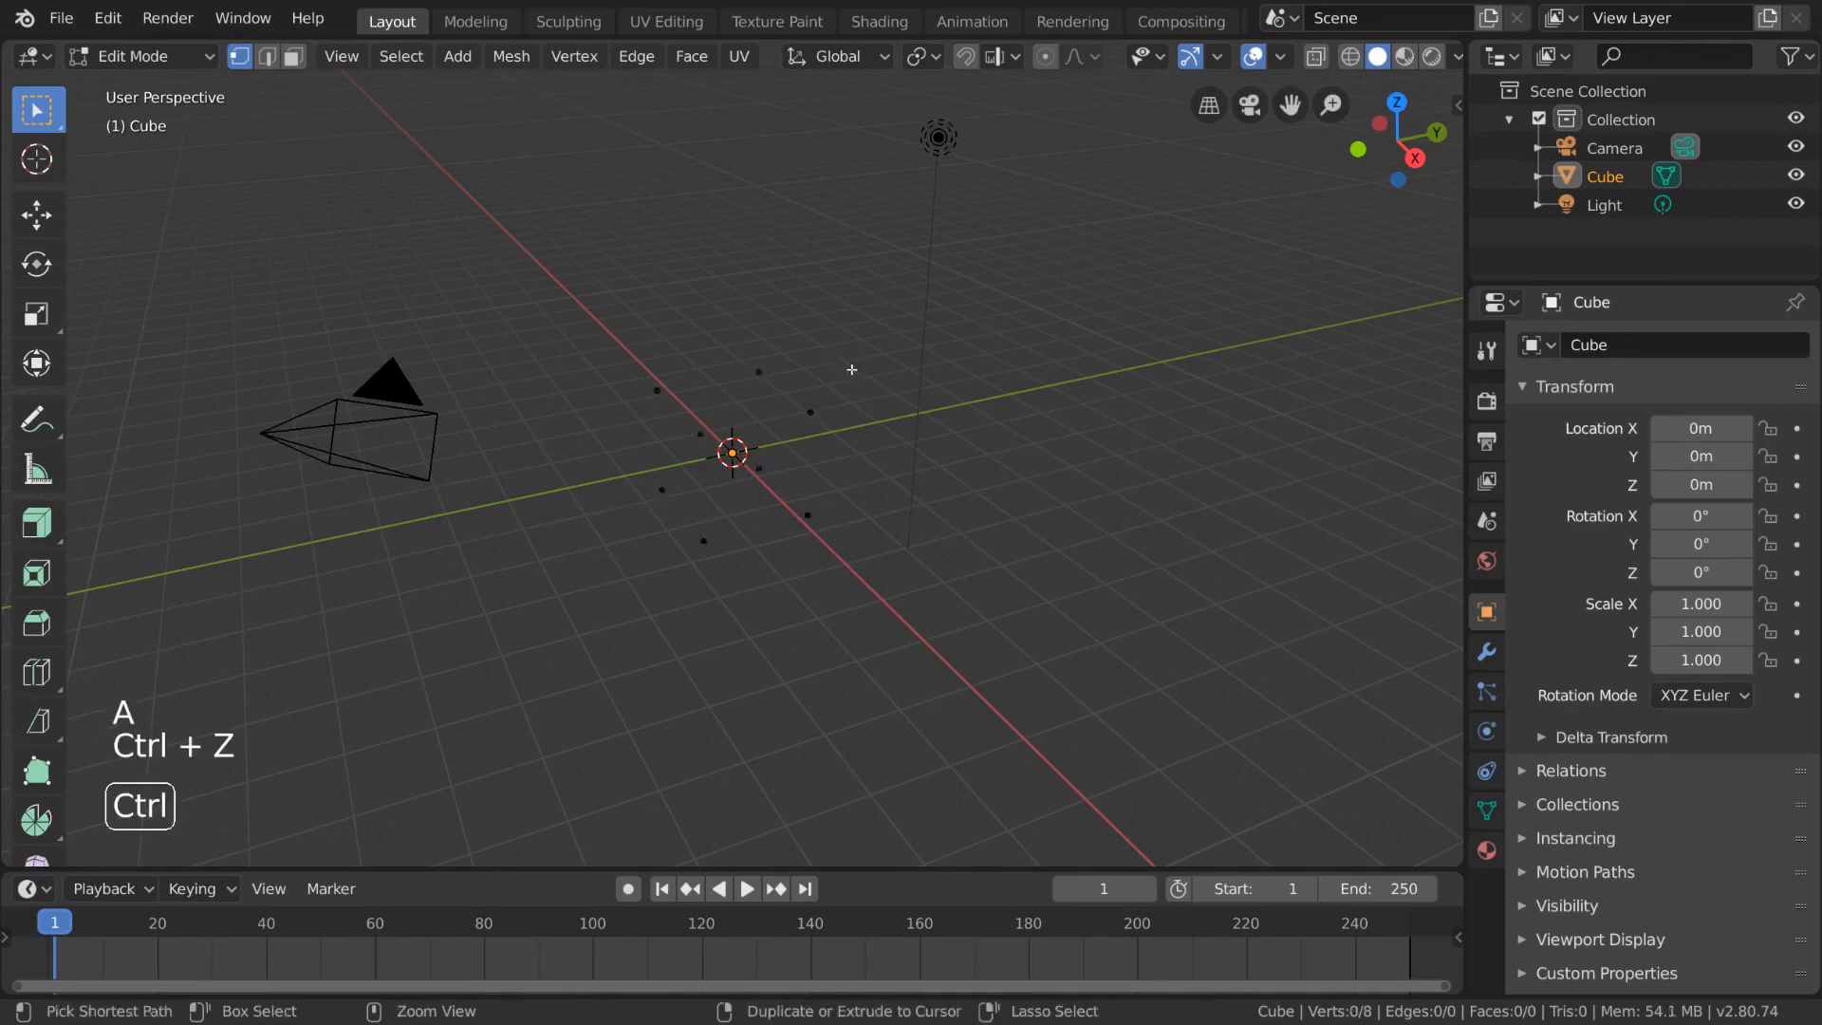
{"action": "key", "text": "ctrl+z"}
{"action": "key", "text": "ctrl+z"}
- Delete Only Faces from the fully selected cube, select the remaining wireframe, and undo back to the solid cube
{"action": "key", "text": "x"}
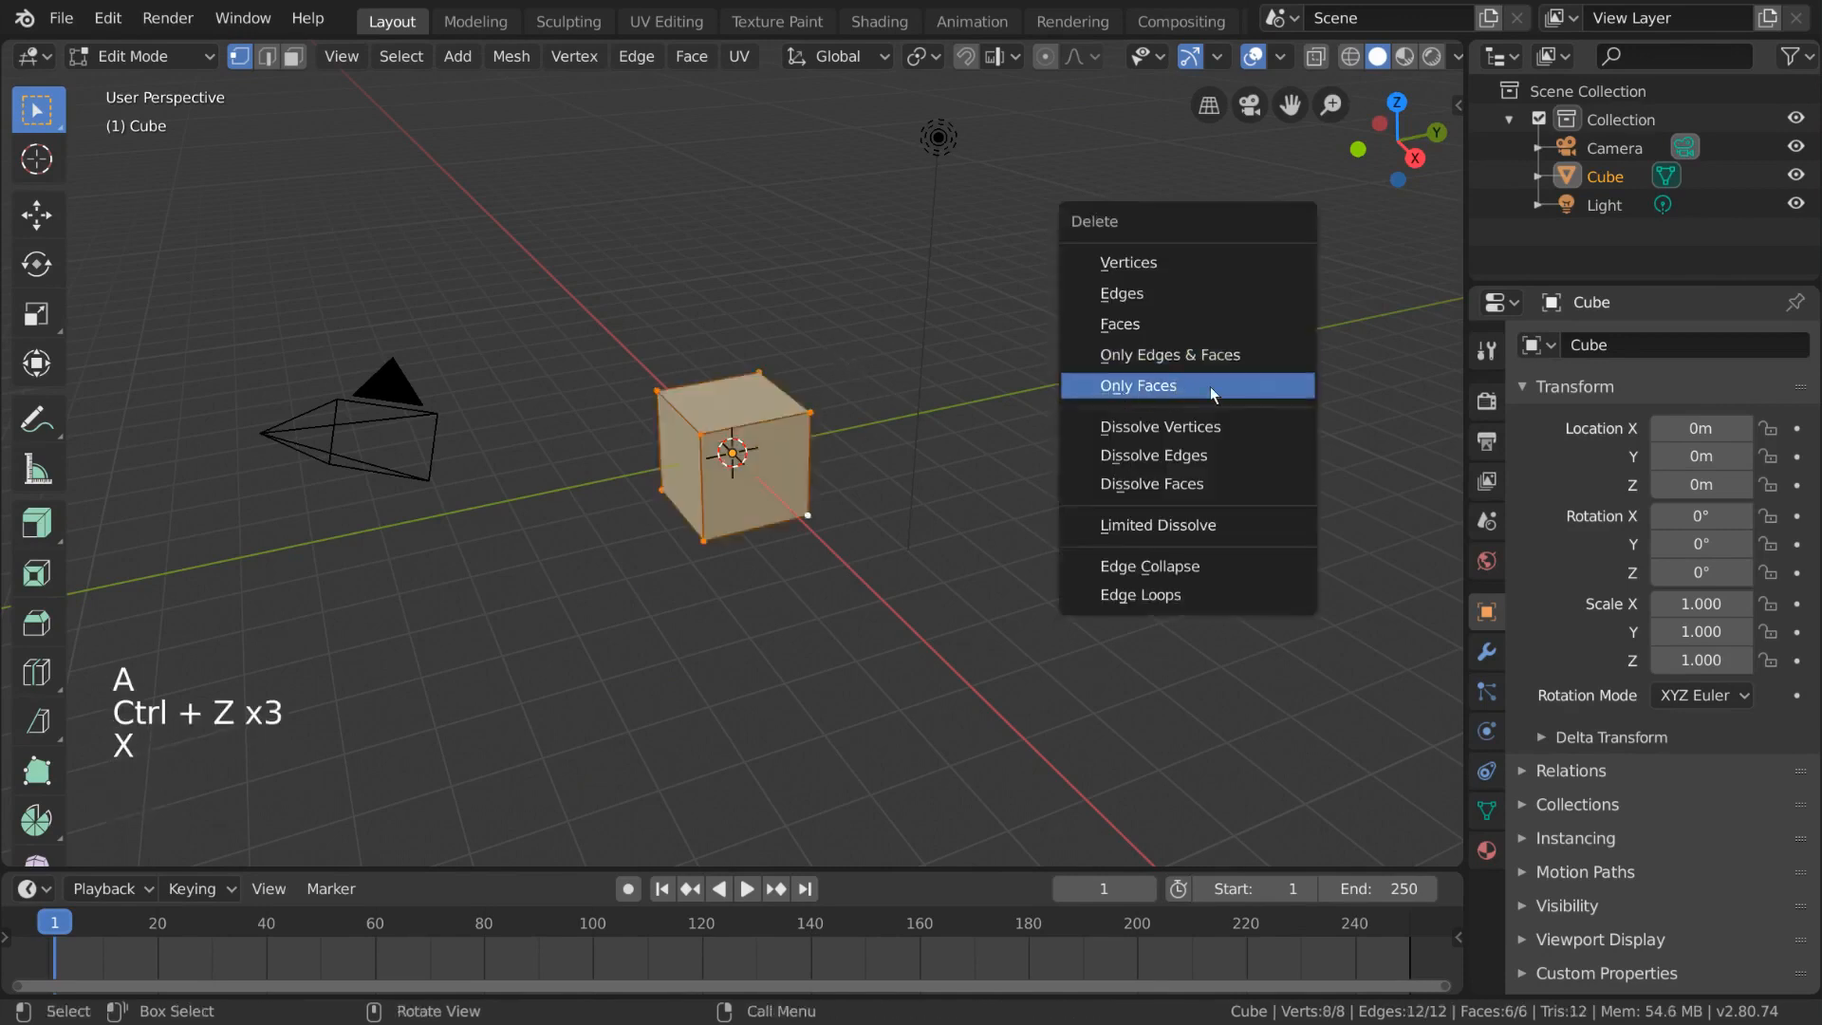
{"action": "left_click", "coordinate": [1210, 385]}
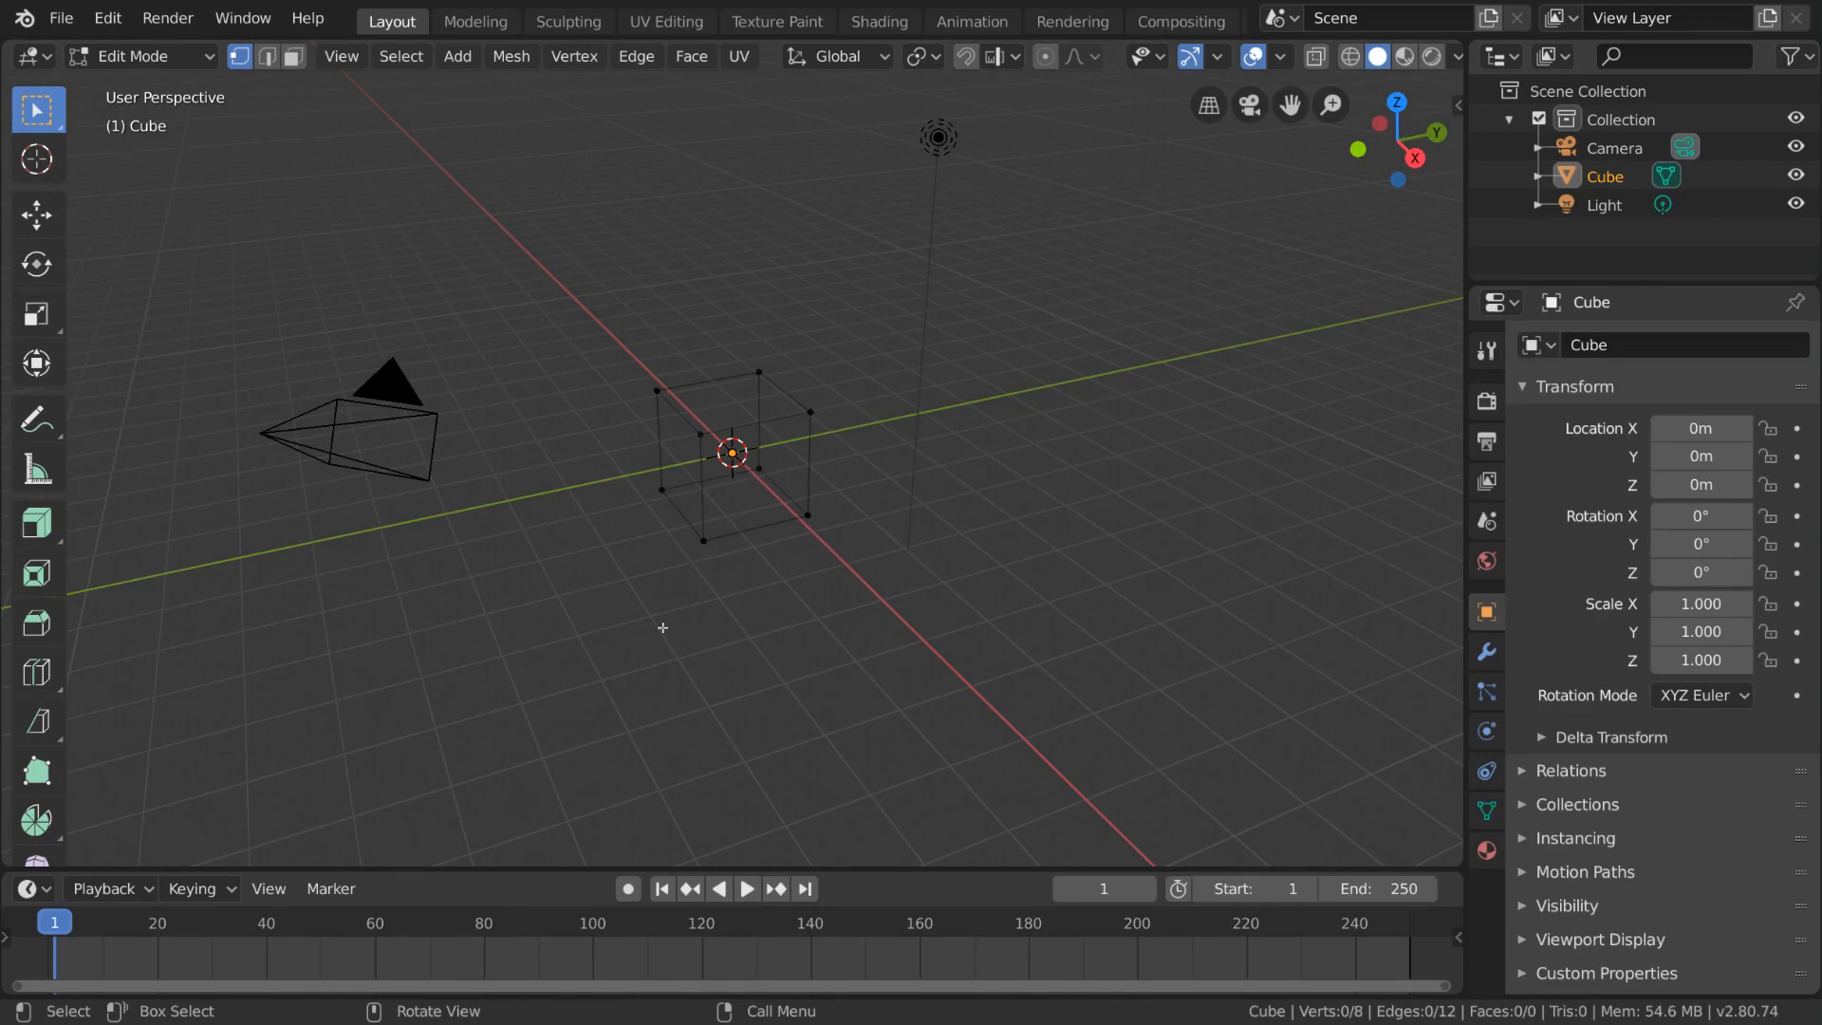
{"action": "key", "text": "a"}
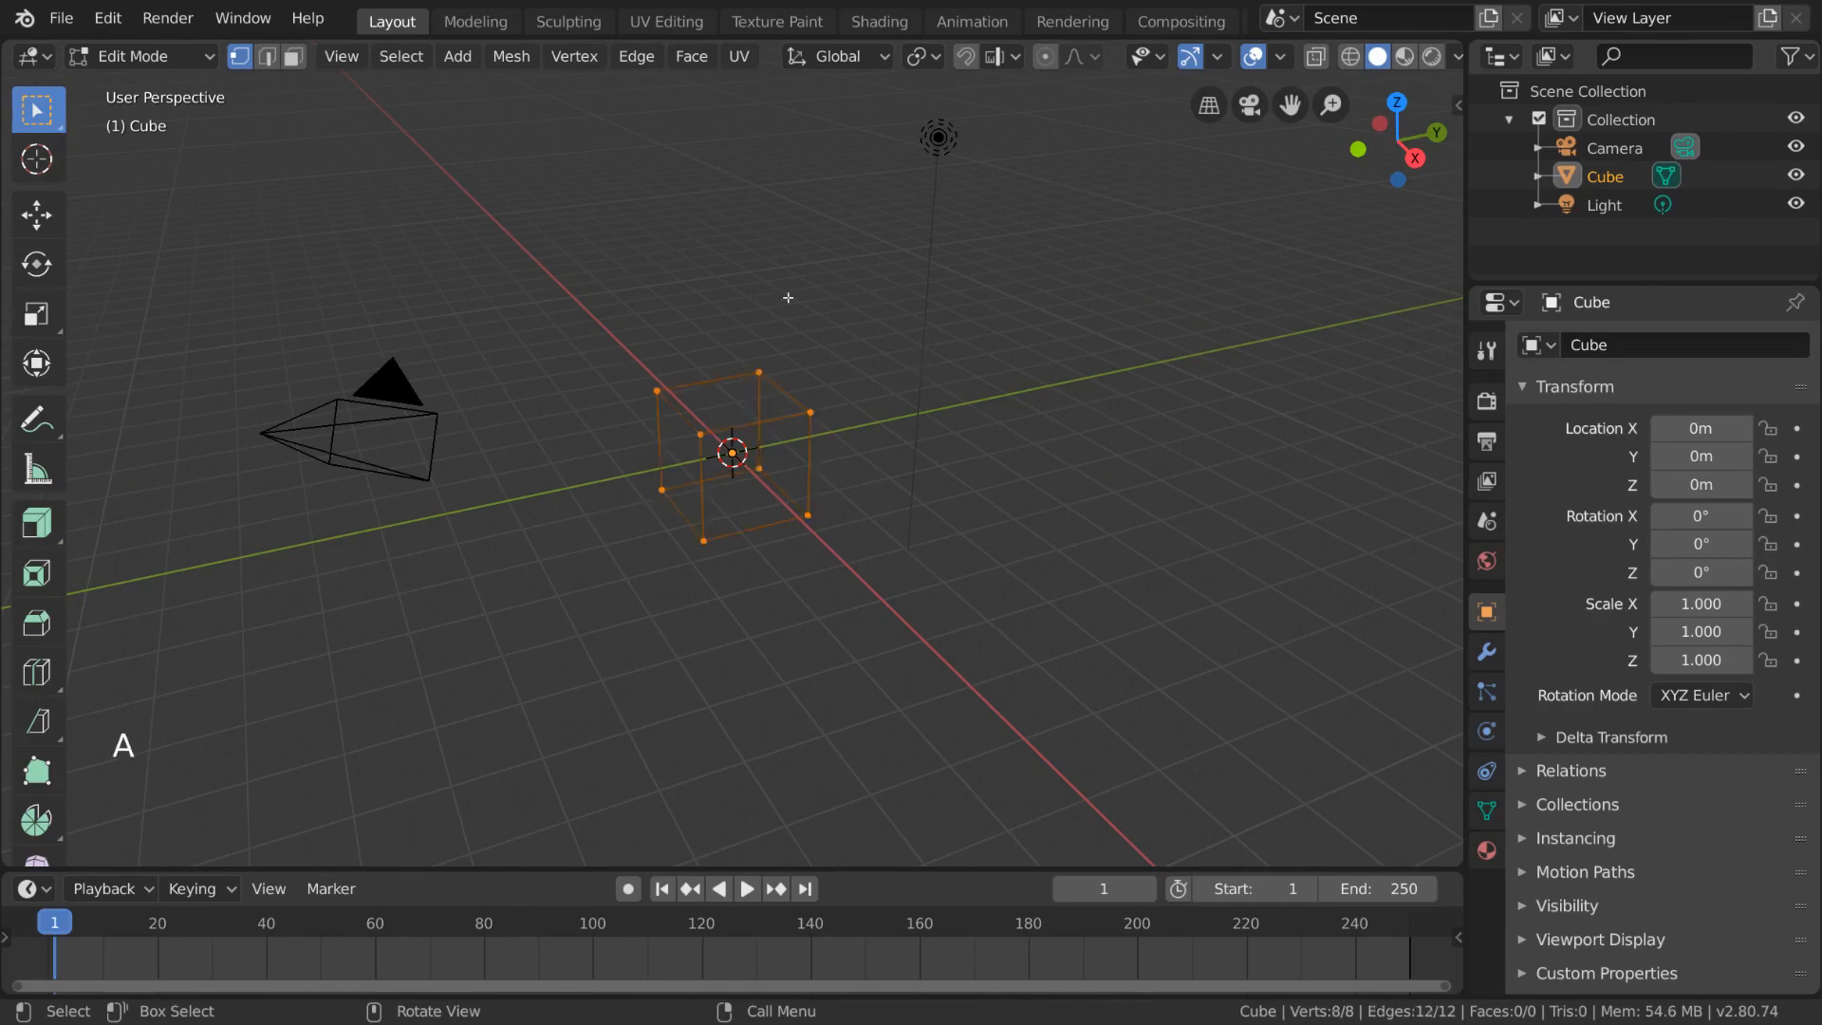
{"action": "key", "text": "ctrl+z"}
{"action": "key", "text": "ctrl+z"}
{"action": "key", "text": "ctrl+z"}
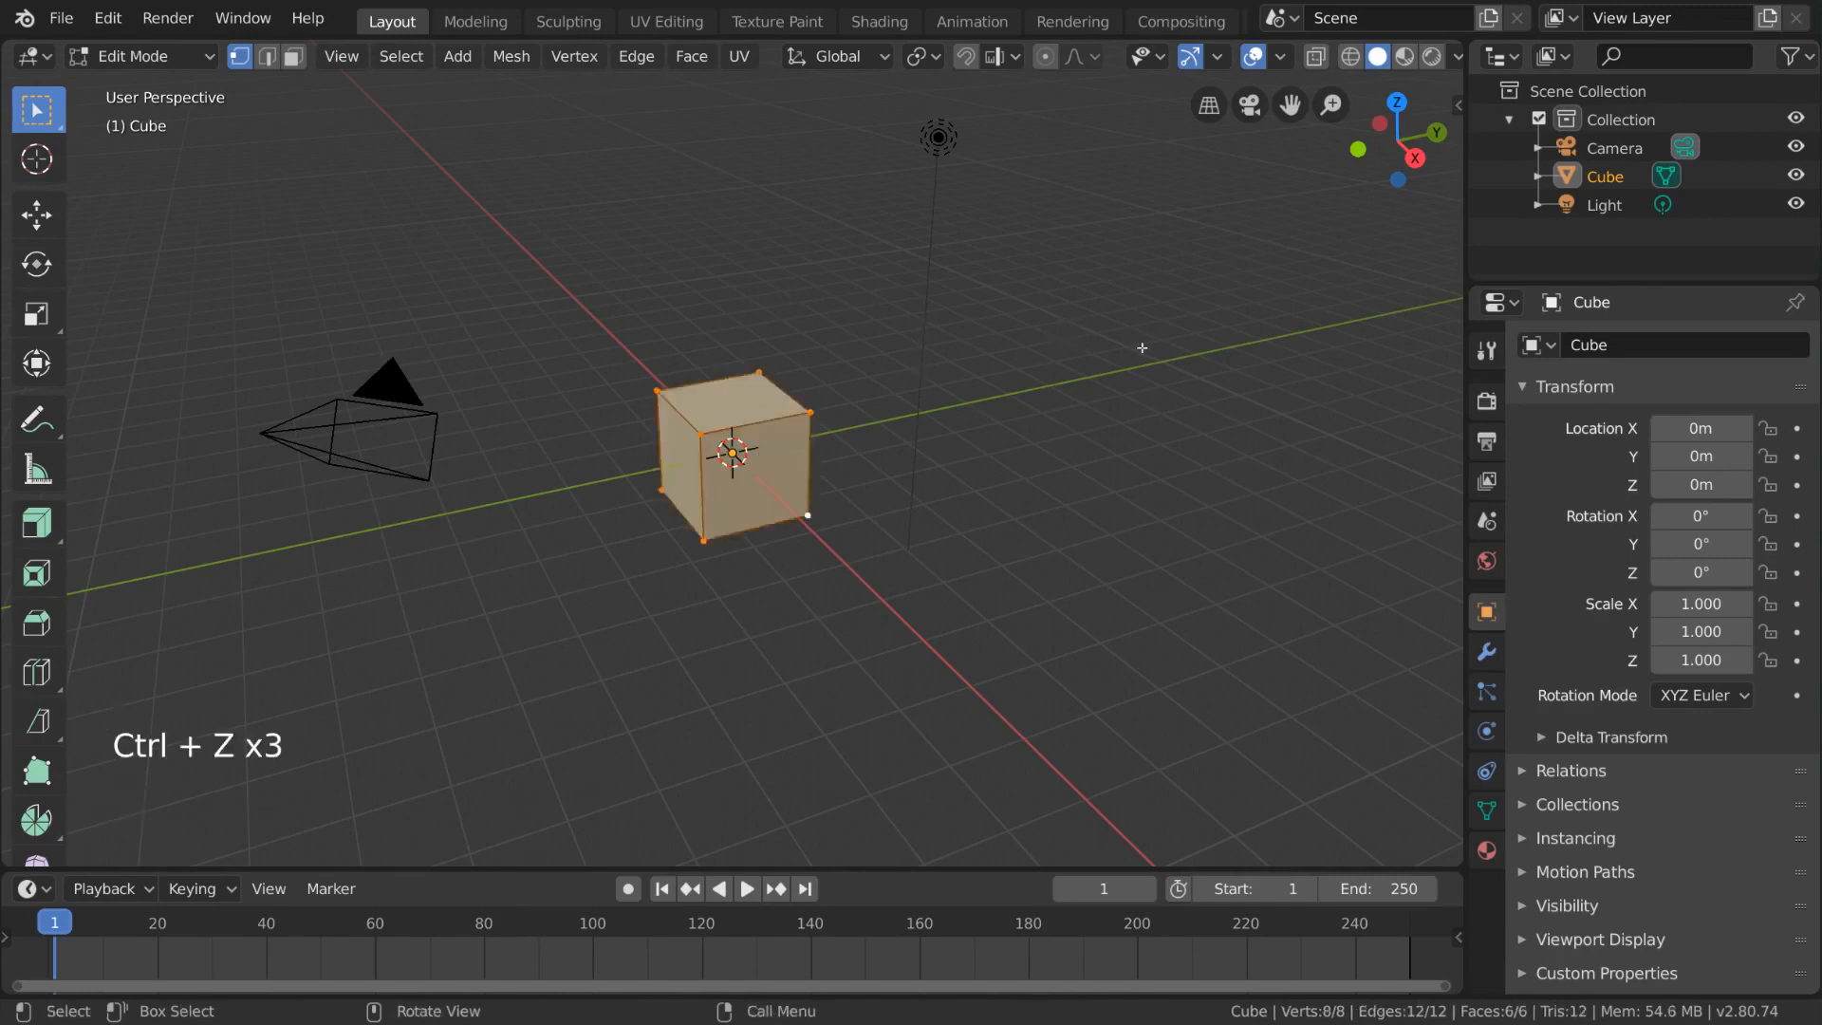
- Select the cube's top corner vertex between the +X and -Y faces, remove it with Dissolve Vertices, and undo the dissolve
{"action": "left_click", "coordinate": [811, 413]}
{"action": "left_click", "coordinate": [702, 433]}
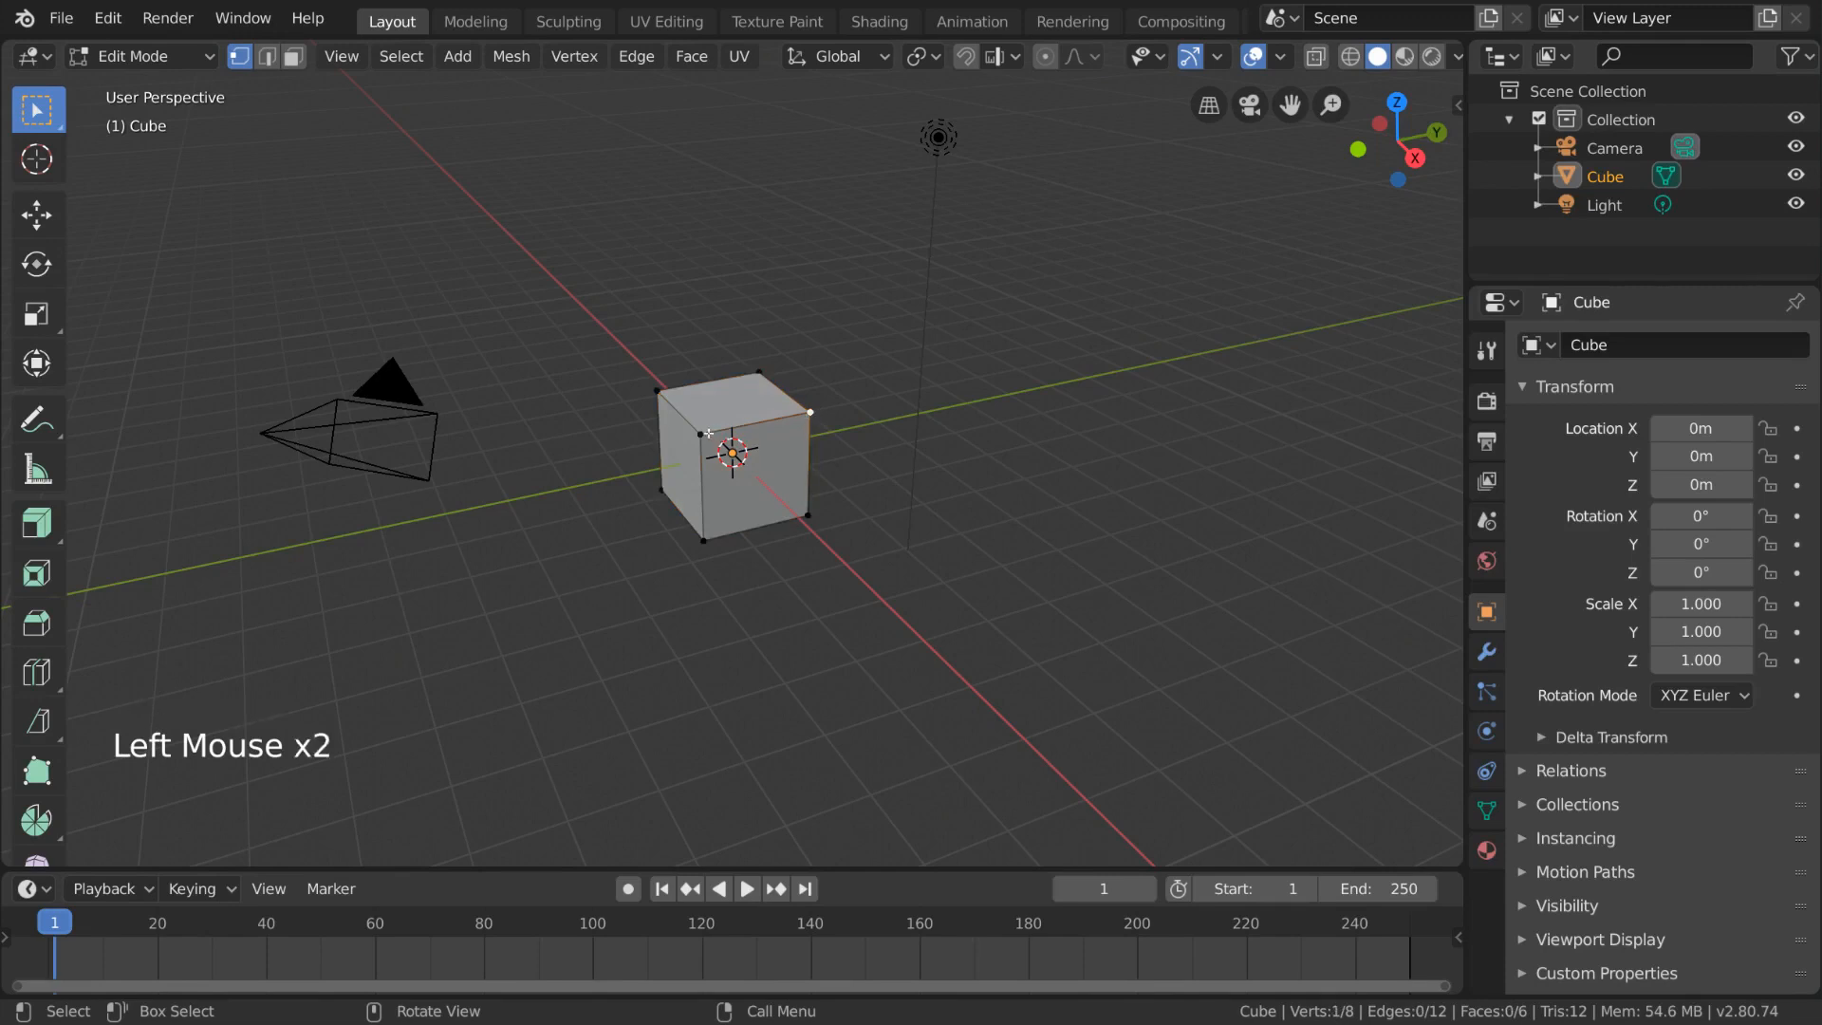
{"action": "key", "text": "x"}
{"action": "key", "text": "x"}
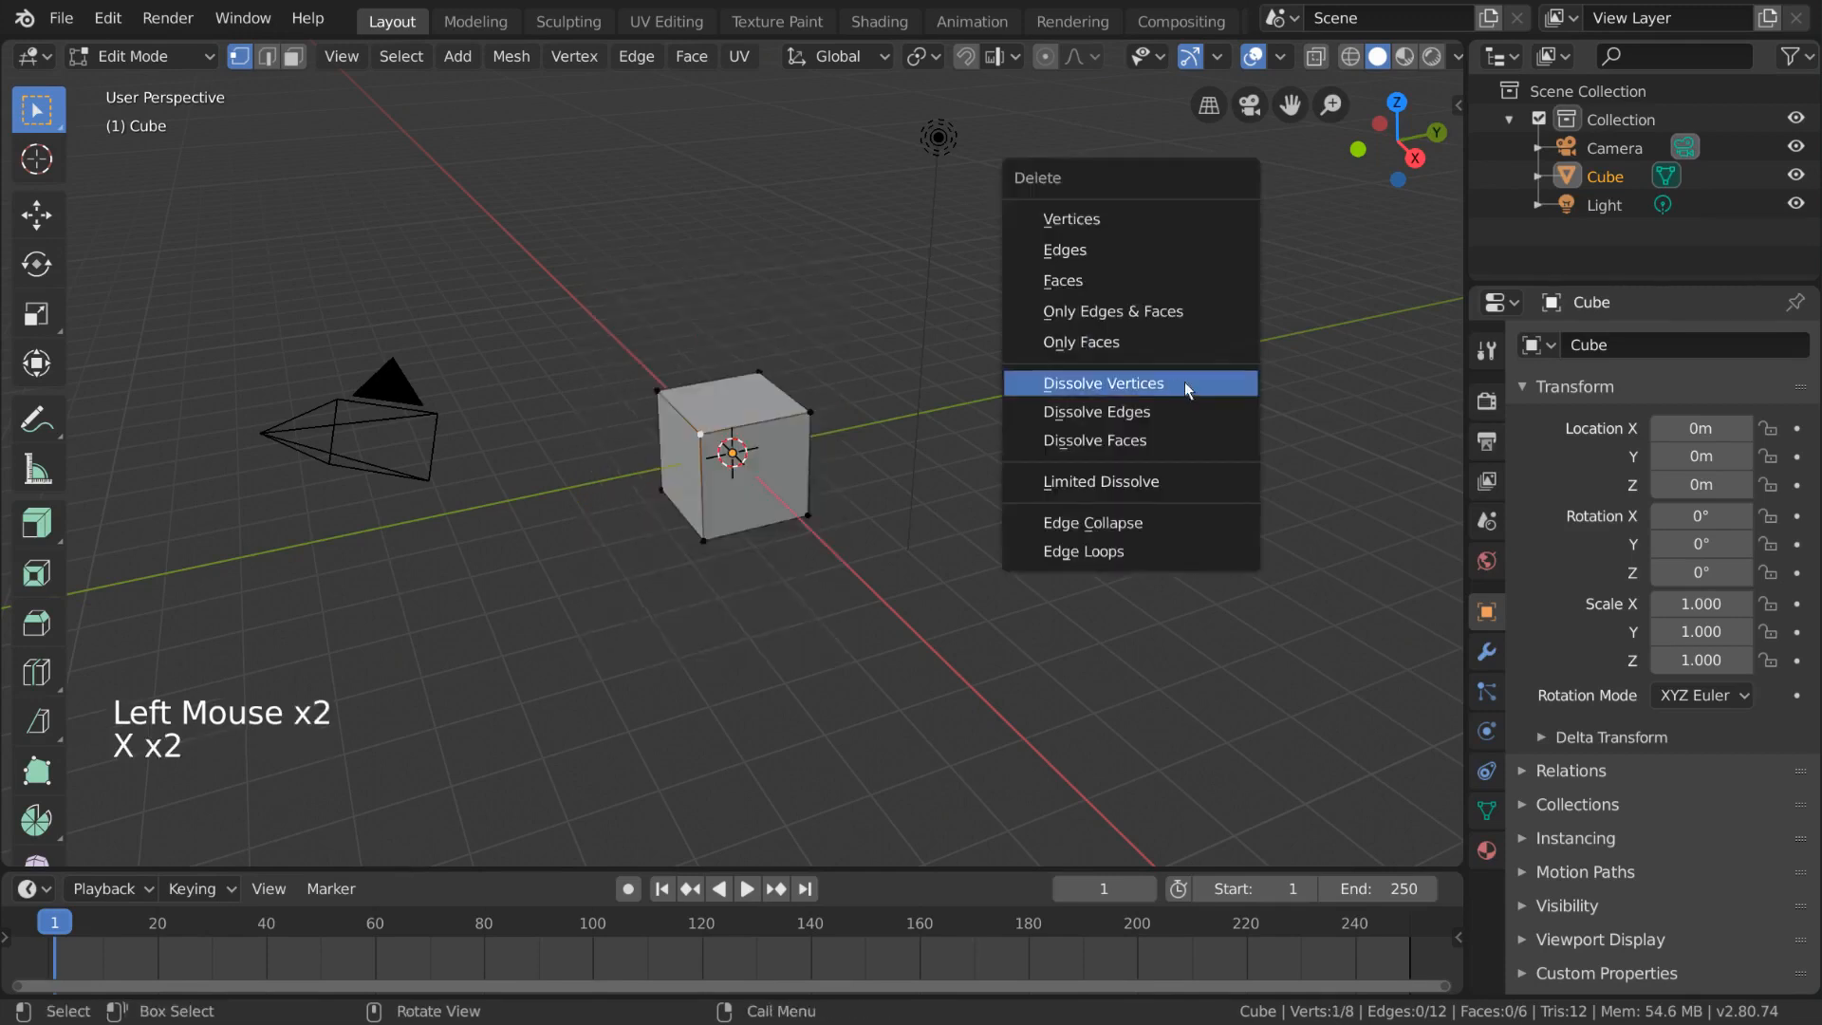
{"action": "left_click", "coordinate": [1214, 380]}
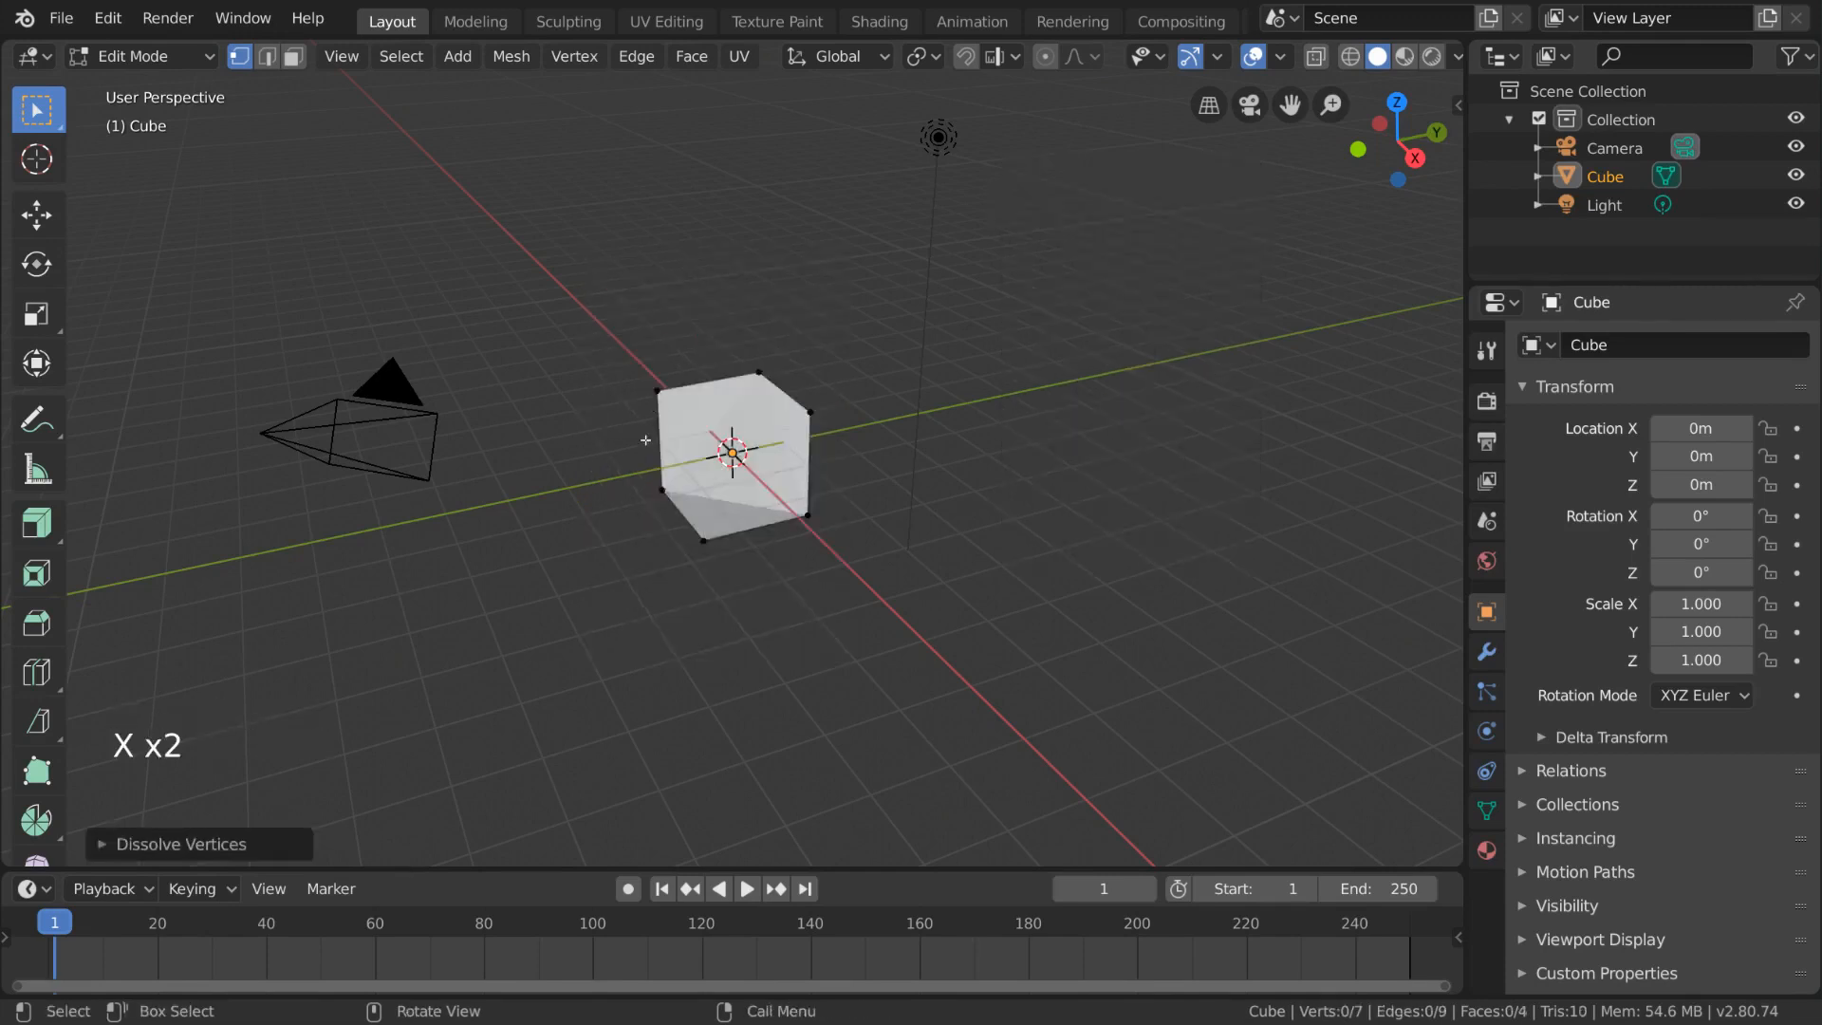
{"action": "scroll", "coordinate": [902, 447], "scroll_direction": "up", "scroll_amount": 6}
{"action": "middle_click_drag", "start_coordinate": [902, 446], "coordinate": [988, 424]}
{"action": "key", "text": "ctrl+z"}
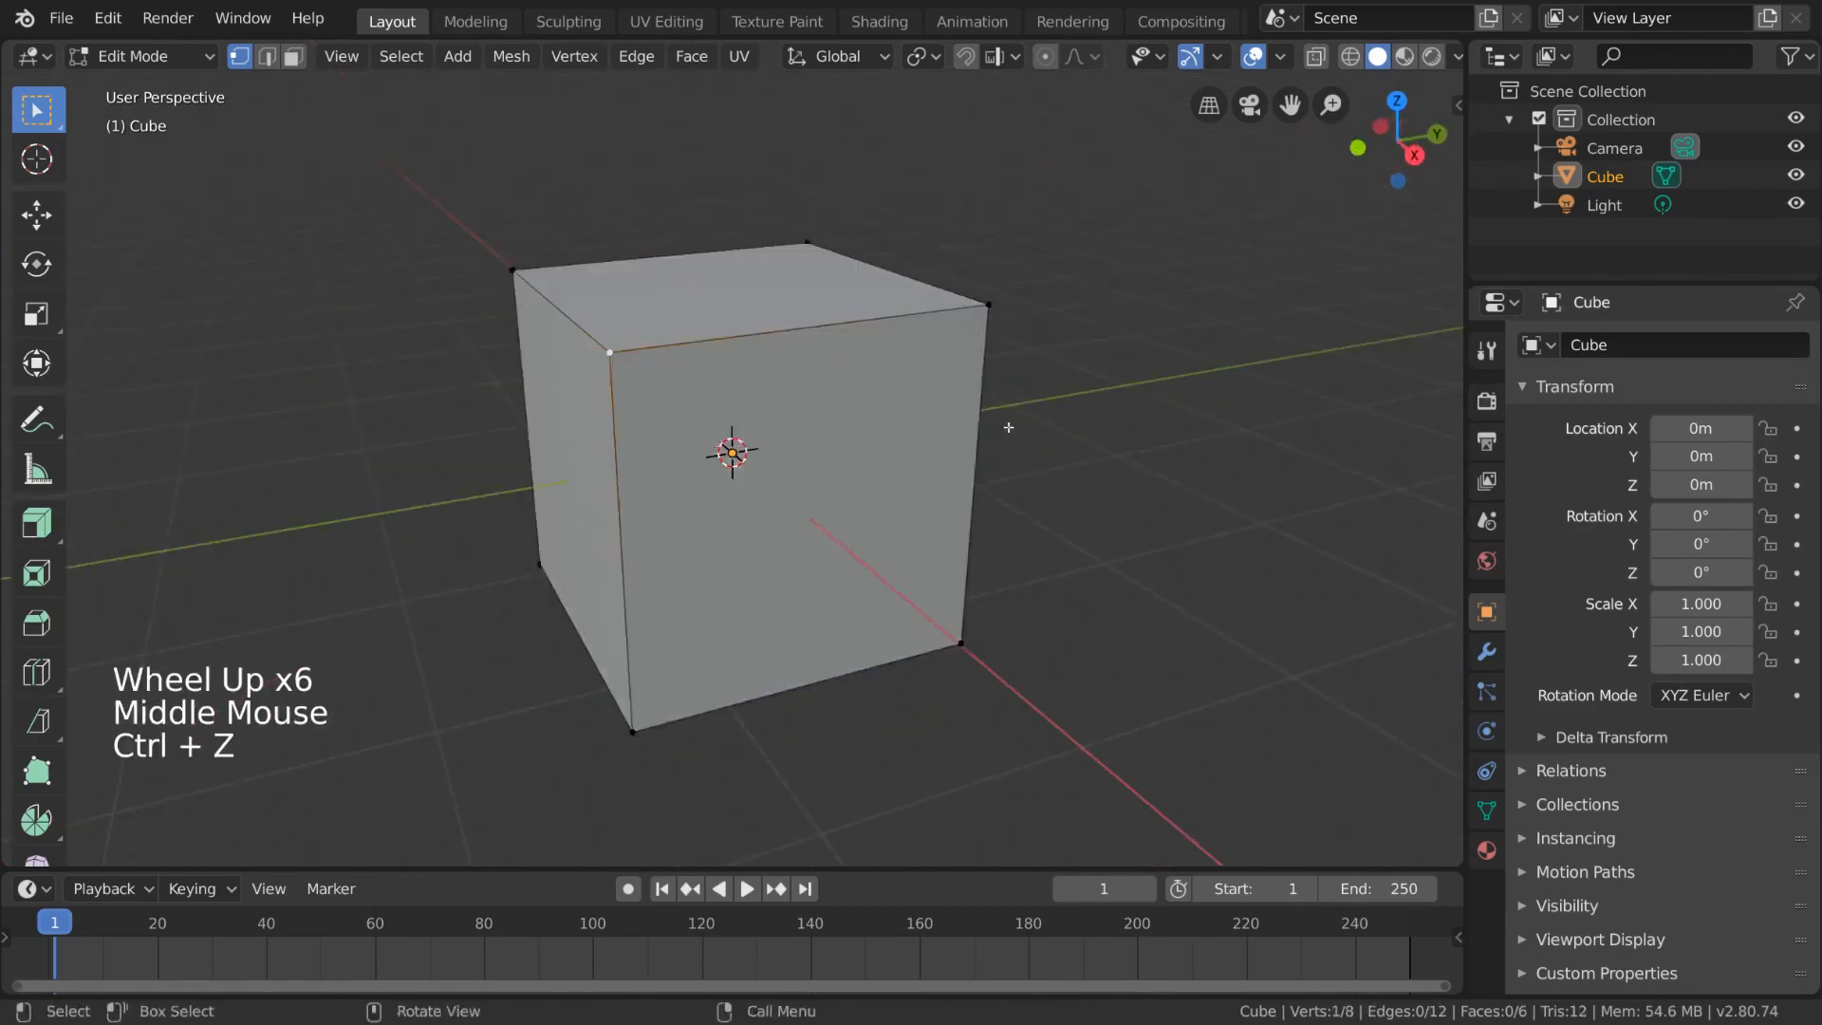
- Add a centred vertical loop cut across the cube's top and +X face, and remove it with Dissolve Edges
{"action": "key", "text": "ctrl+r"}
{"action": "left_click", "coordinate": [699, 282]}
{"action": "left_click", "coordinate": [699, 282]}
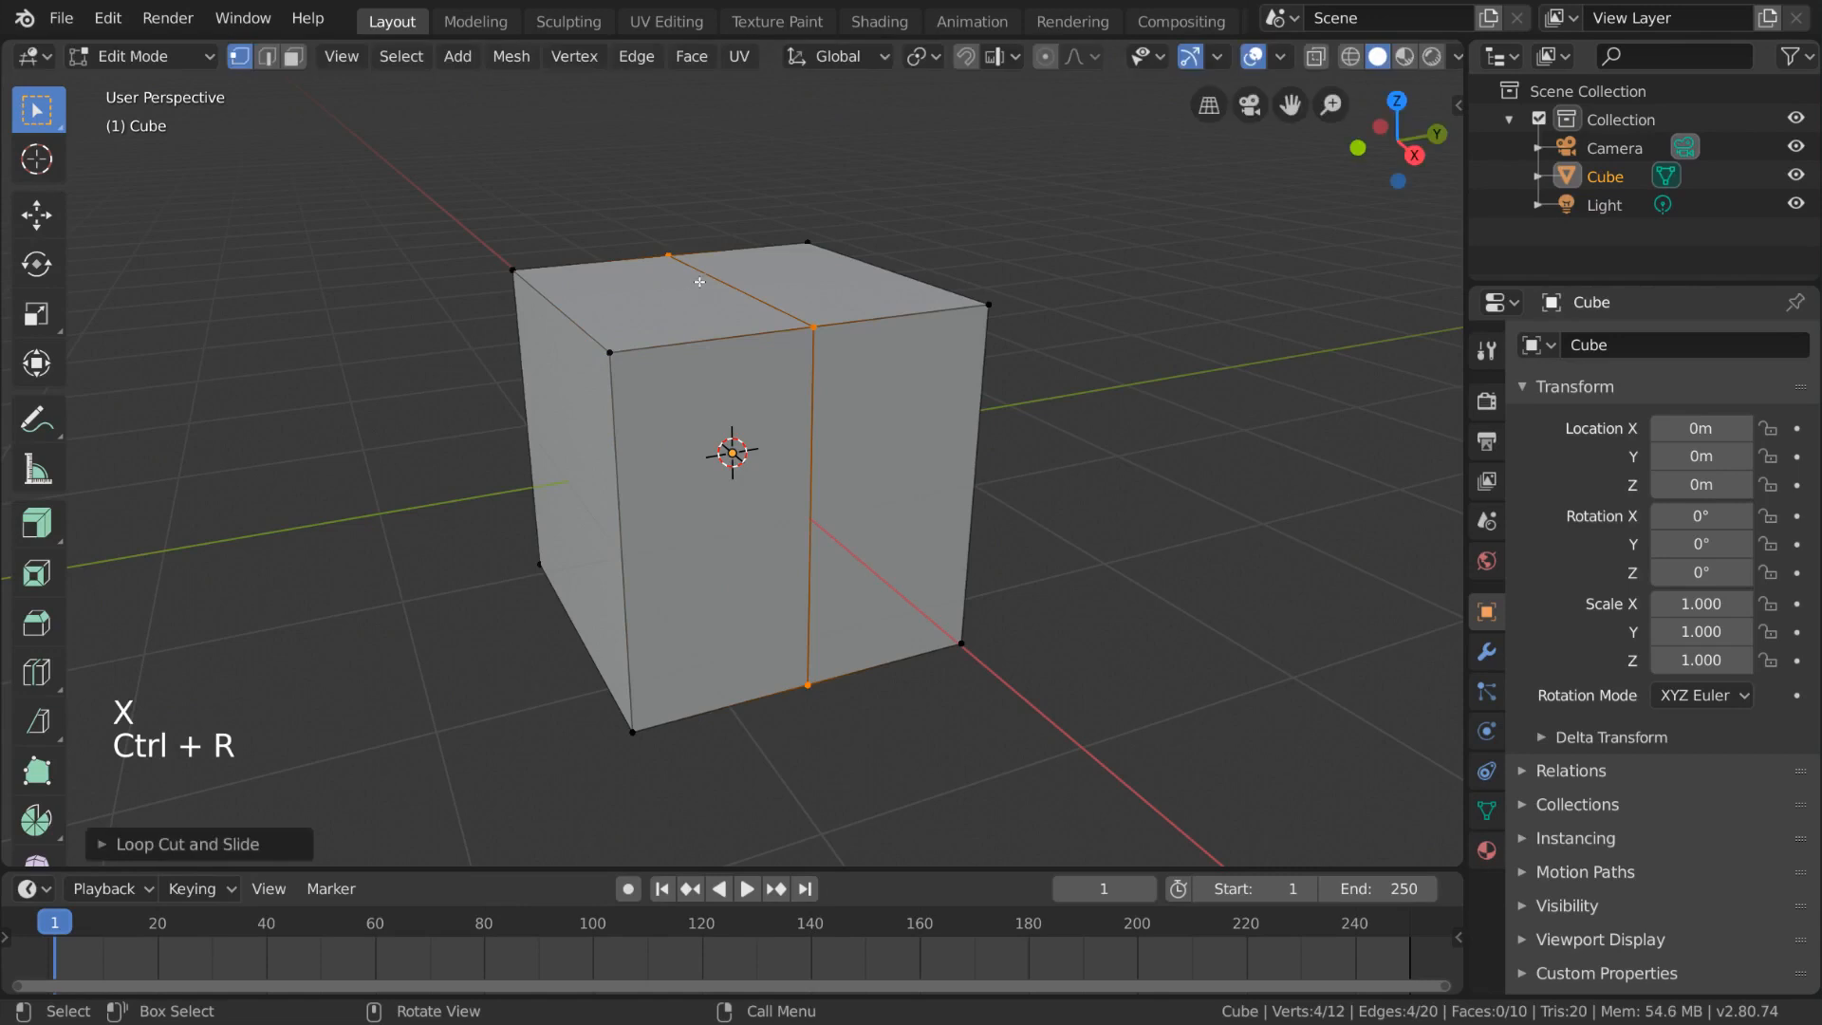
{"action": "middle_click_drag", "start_coordinate": [699, 282], "coordinate": [1005, 379]}
{"action": "key", "text": "x"}
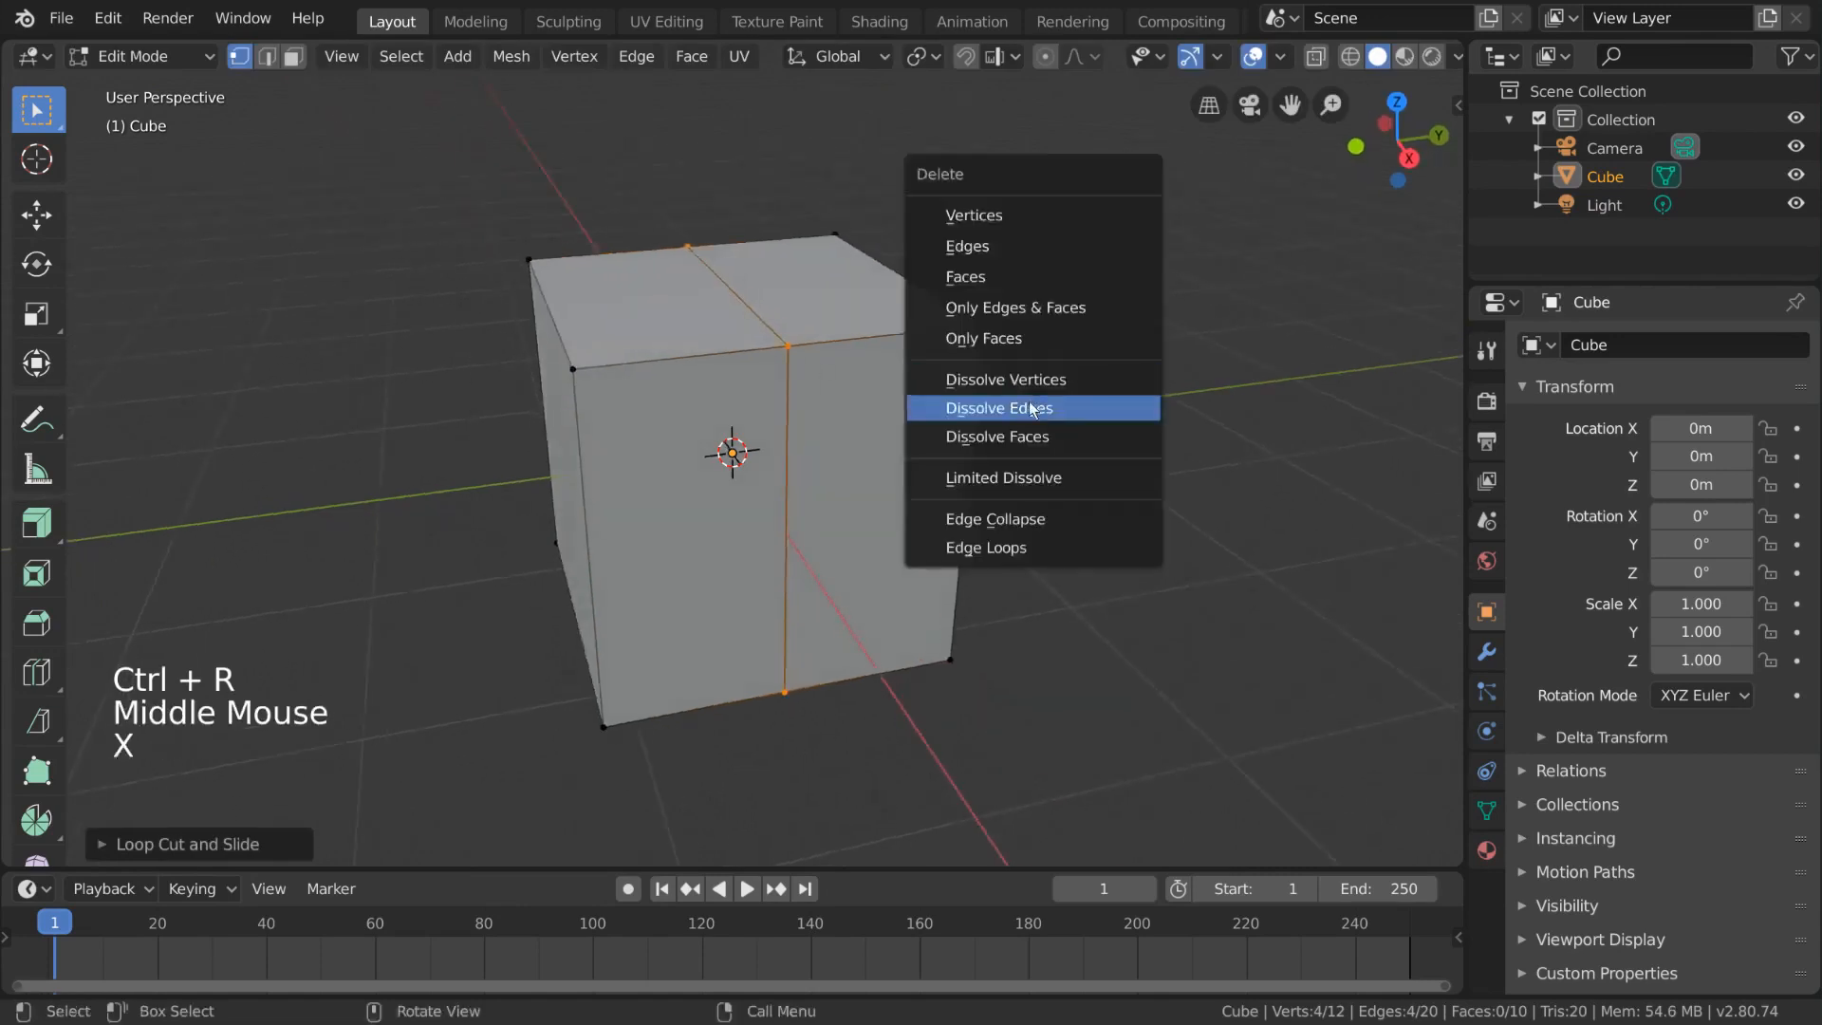
{"action": "left_click", "coordinate": [1032, 409]}
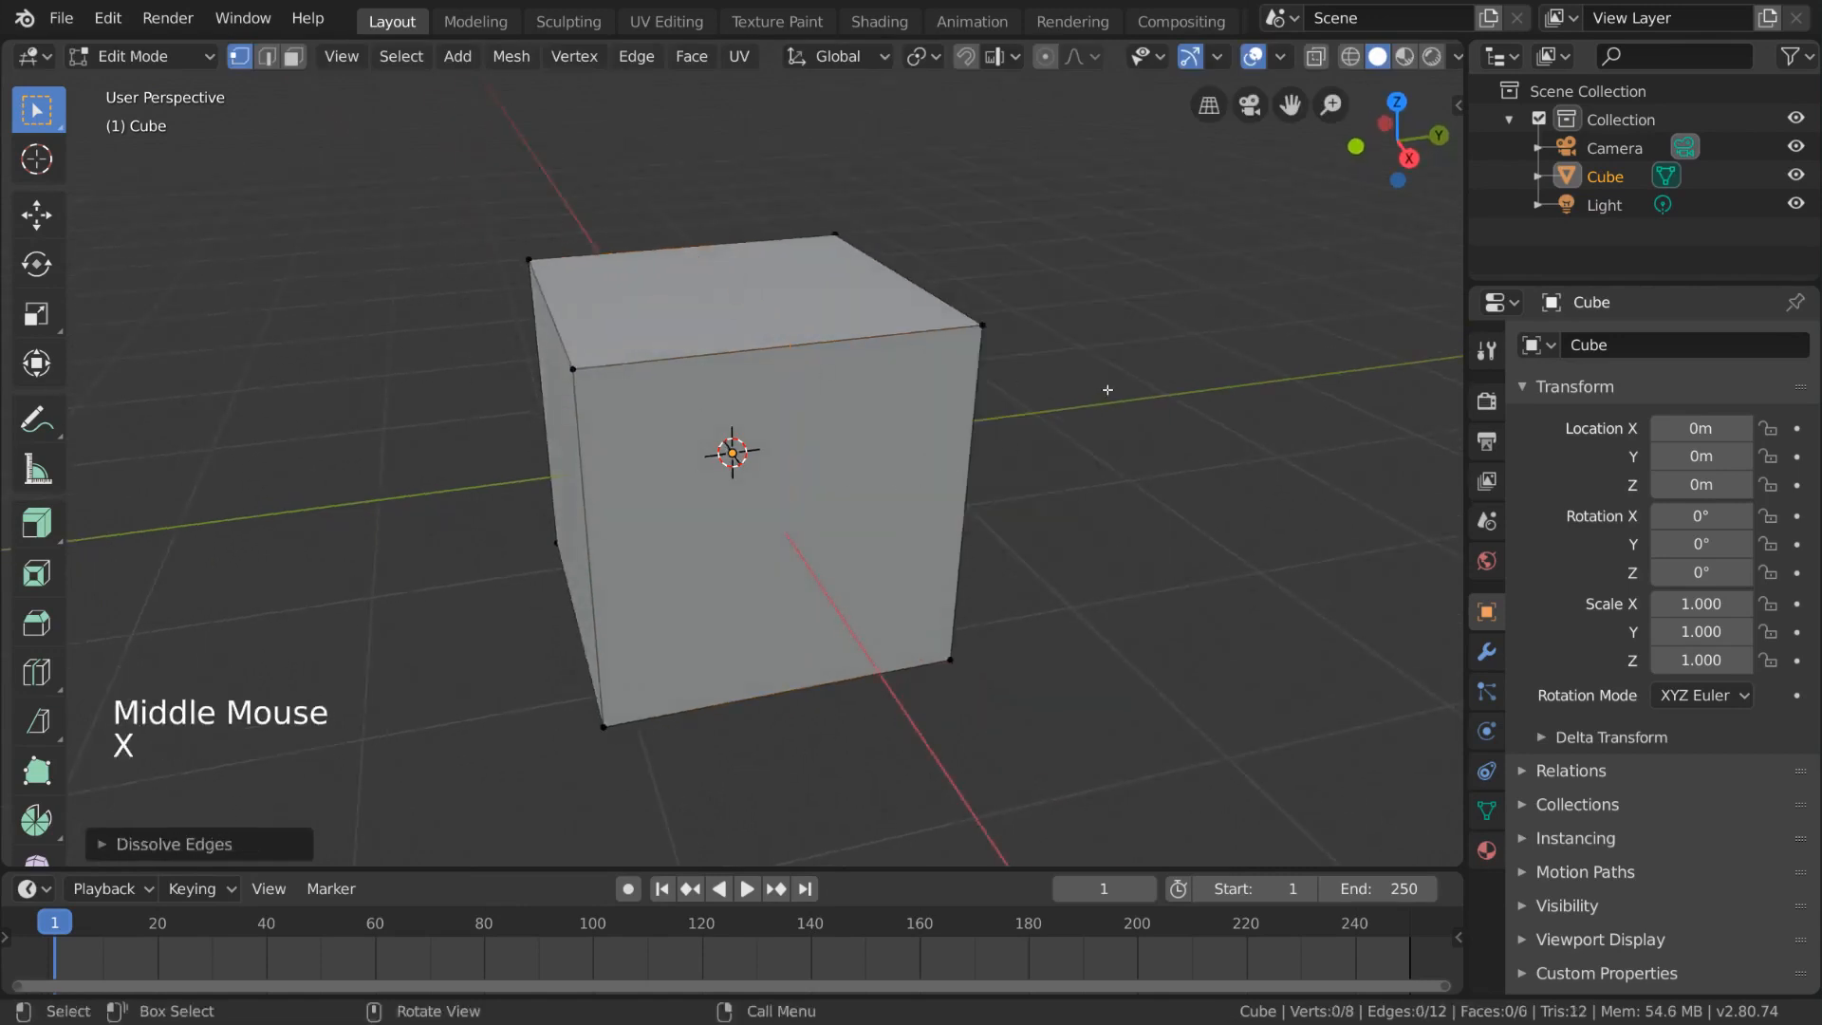
- Select both vertices of the top edge on the cube's -Y side, apply Edge Collapse, and undo it
{"action": "scroll", "coordinate": [854, 388], "scroll_direction": "down", "scroll_amount": 2}
{"action": "left_click", "coordinate": [606, 386]}
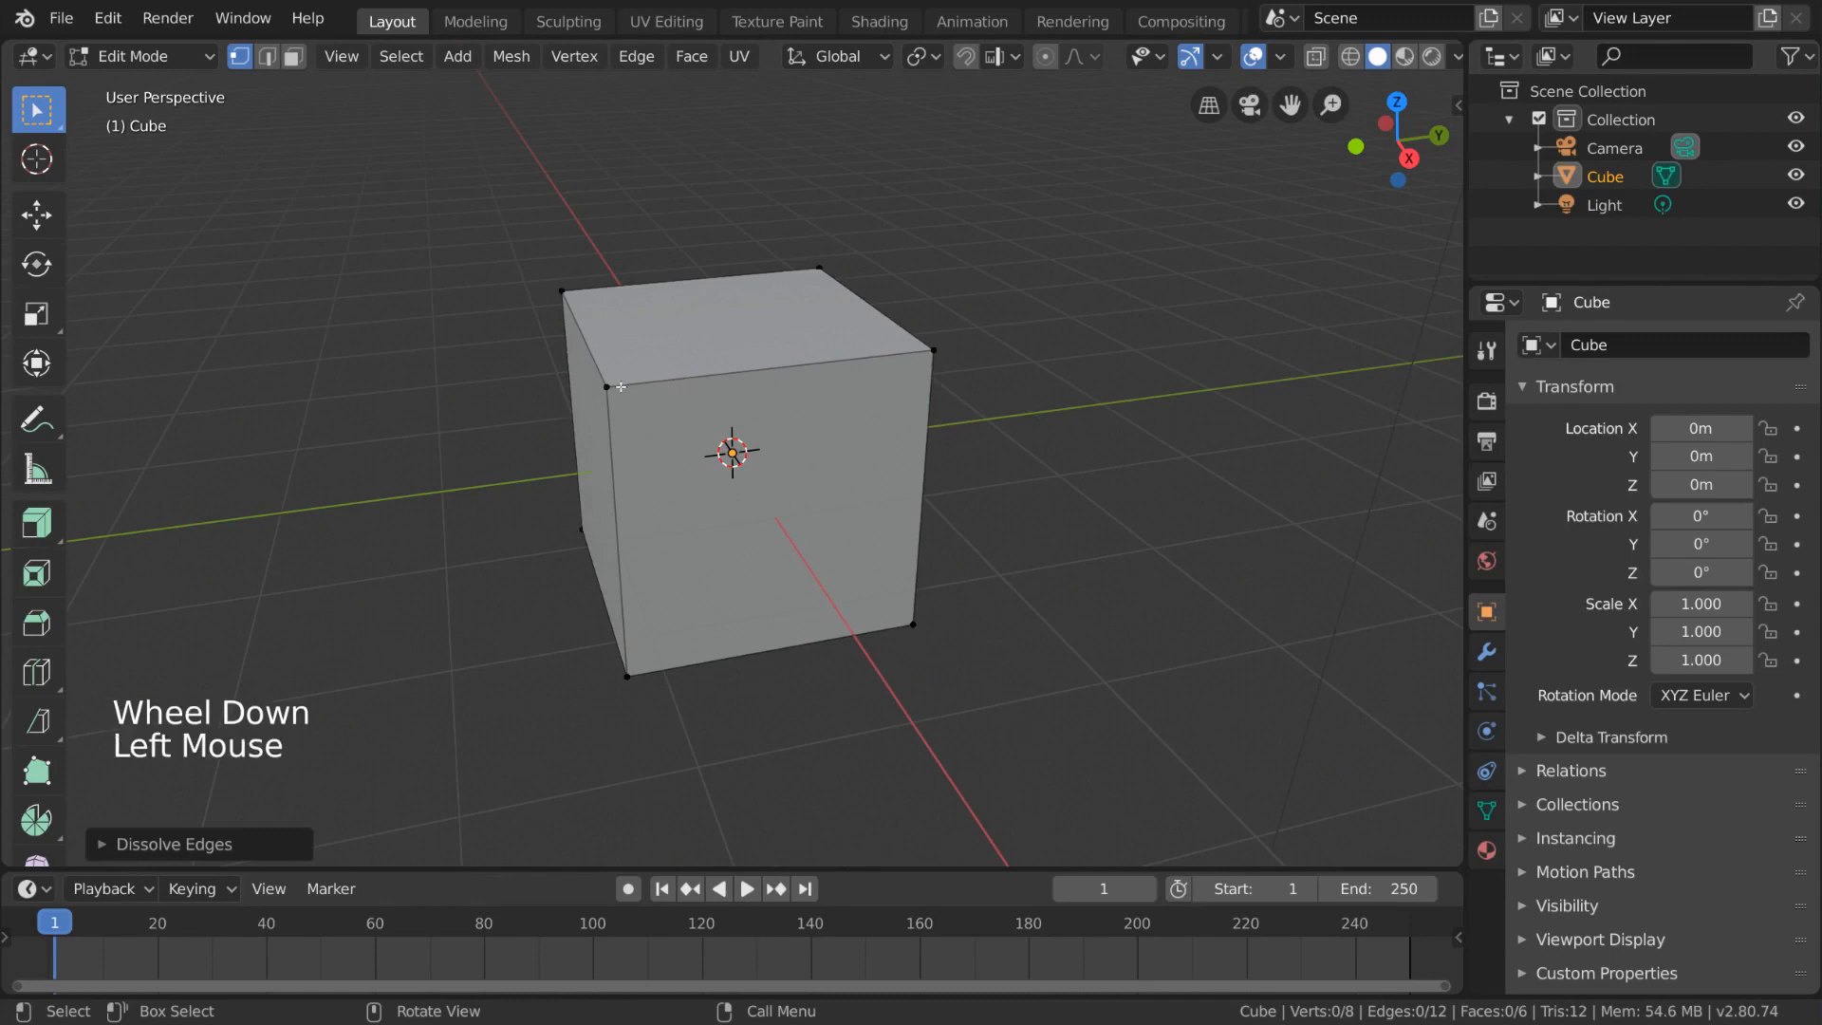
{"action": "left_click", "coordinate": [577, 309], "text": "shift"}
{"action": "middle_click_drag", "start_coordinate": [577, 308], "coordinate": [835, 362]}
{"action": "key", "text": "x"}
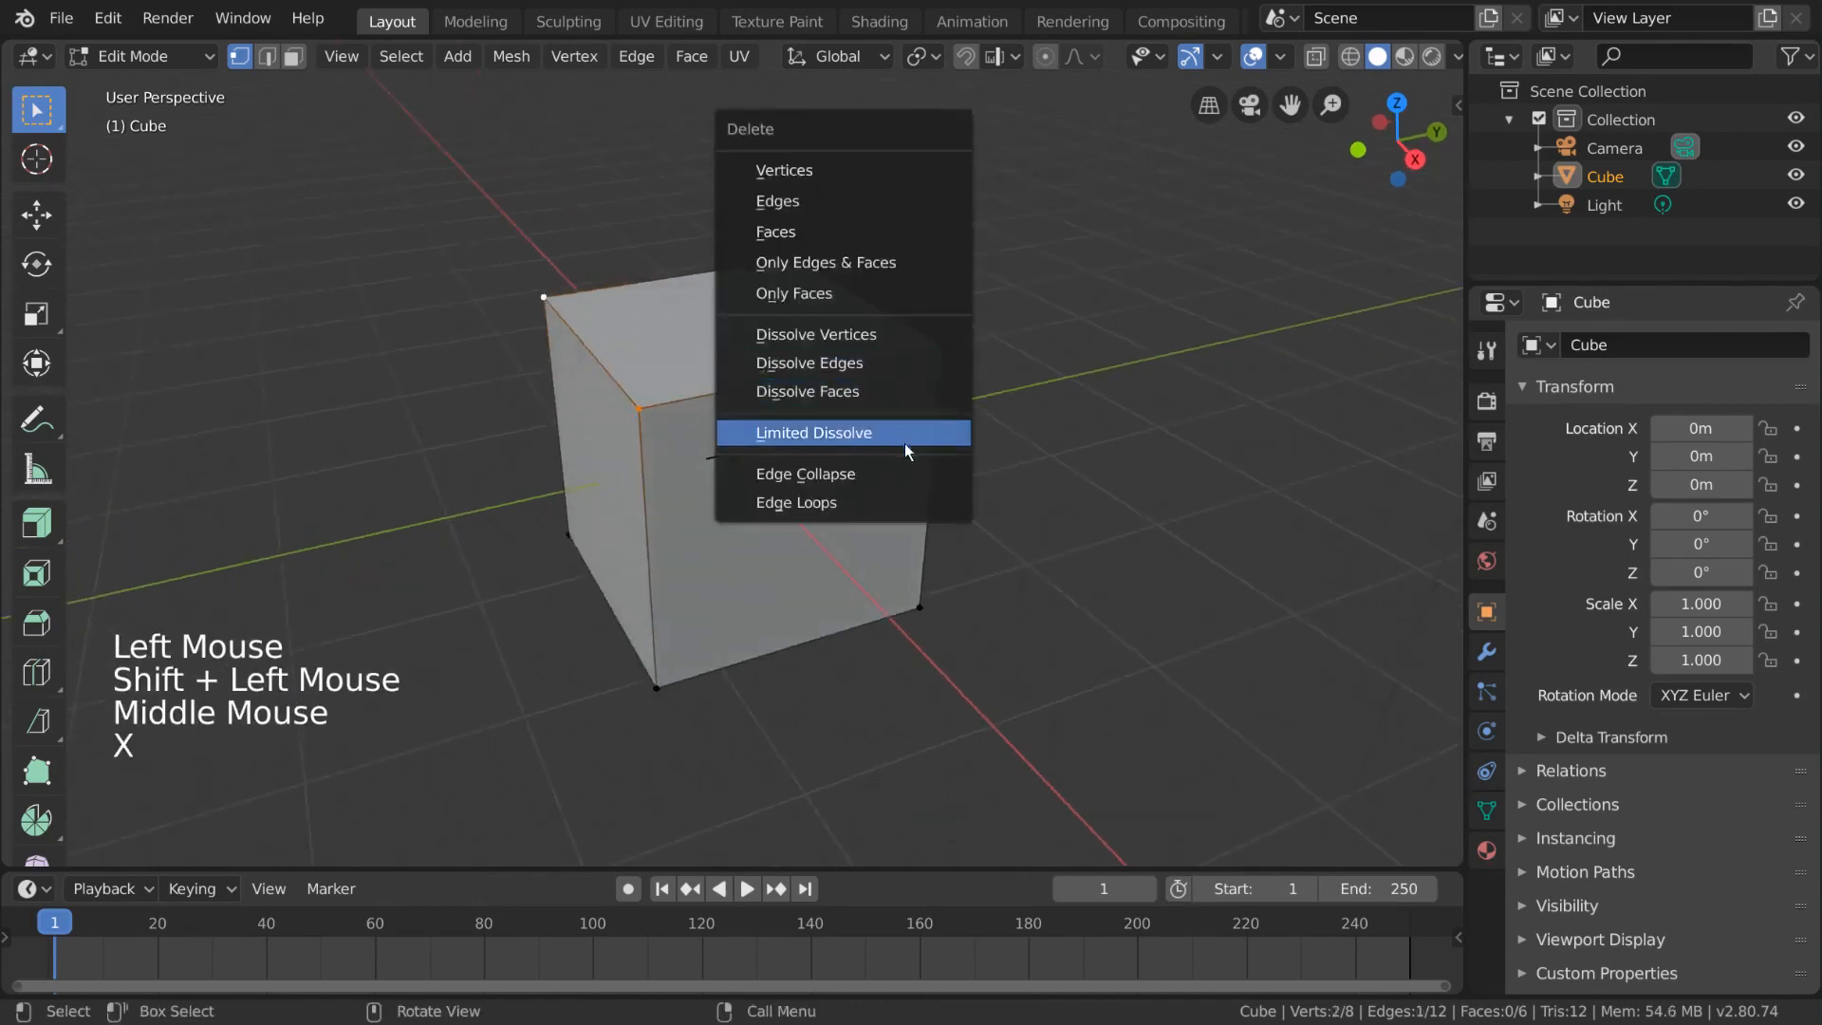
{"action": "left_click", "coordinate": [879, 473]}
{"action": "middle_click_drag", "start_coordinate": [878, 473], "coordinate": [943, 402]}
{"action": "key", "text": "ctrl+z"}
- Add a vertical loop cut through the middle of the cube, parallel to its -Y face
{"action": "key", "text": "ctrl+r"}
{"action": "left_click", "coordinate": [826, 389]}
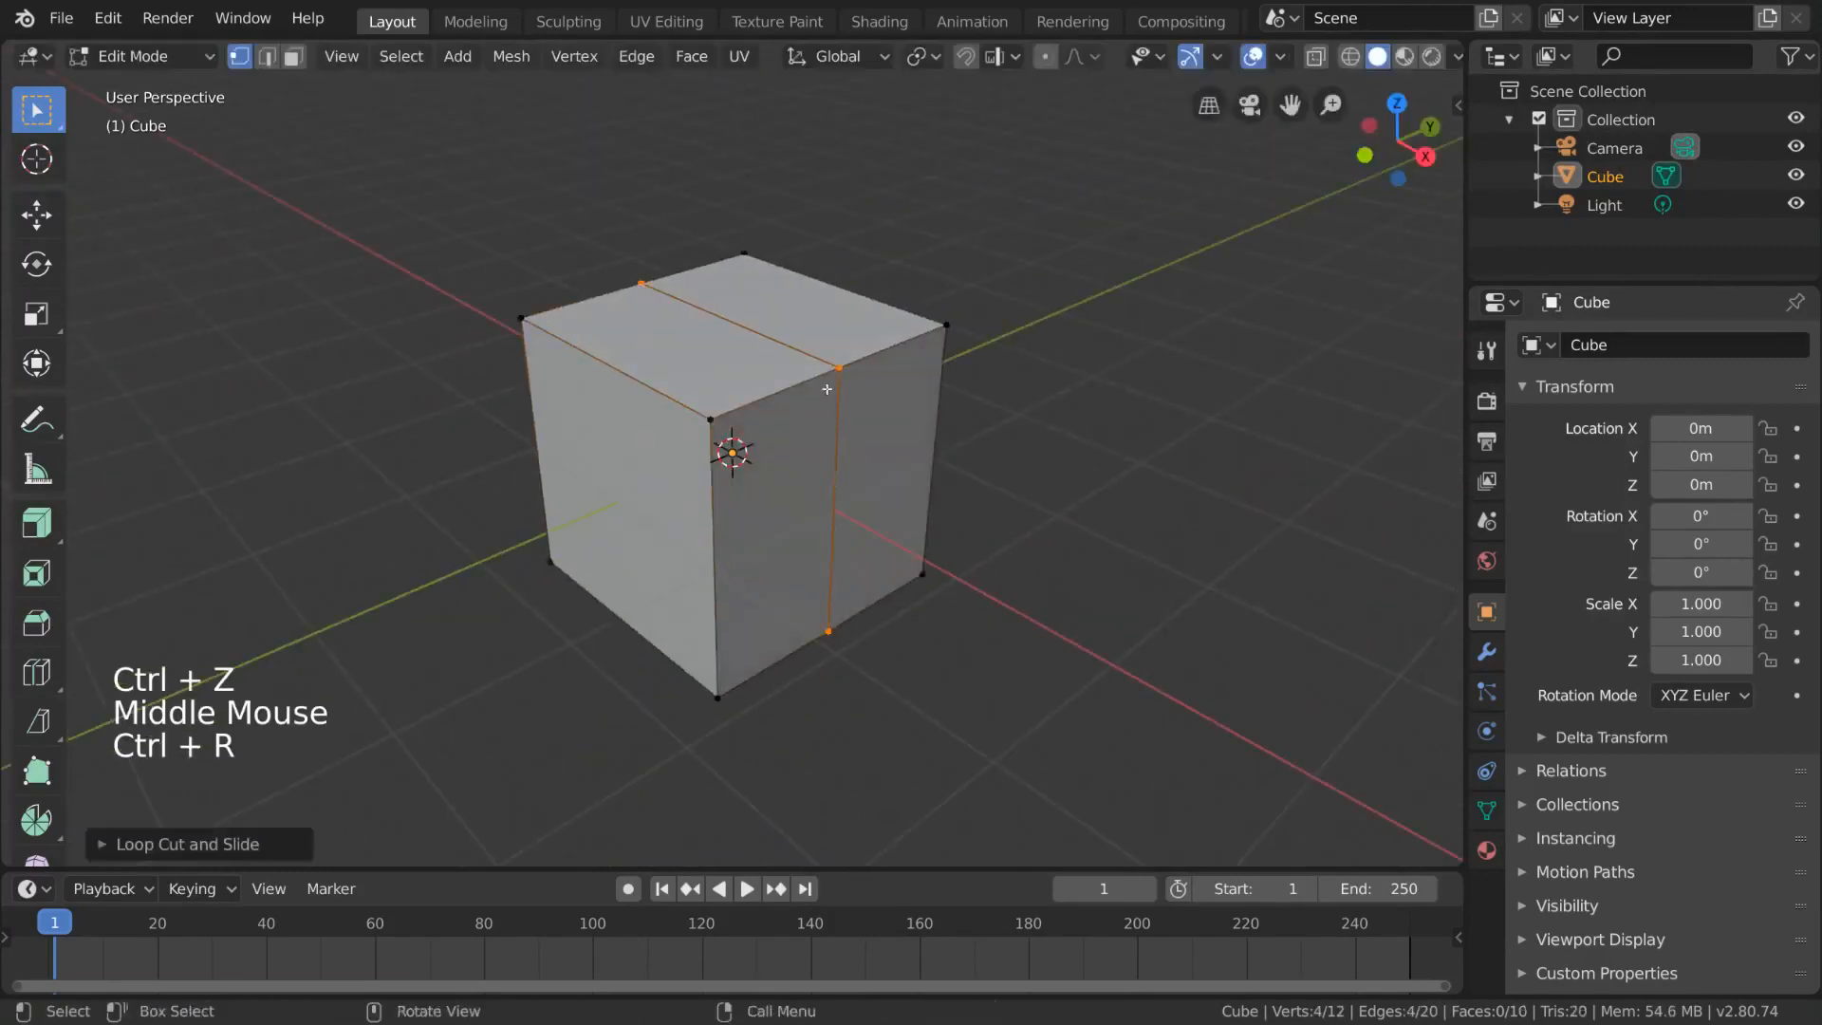
{"action": "middle_click_drag", "start_coordinate": [826, 389], "coordinate": [687, 454]}
- Select the four corner vertices of the cube's -Y face and delete them with the Edge Loops option
{"action": "left_click", "coordinate": [636, 400]}
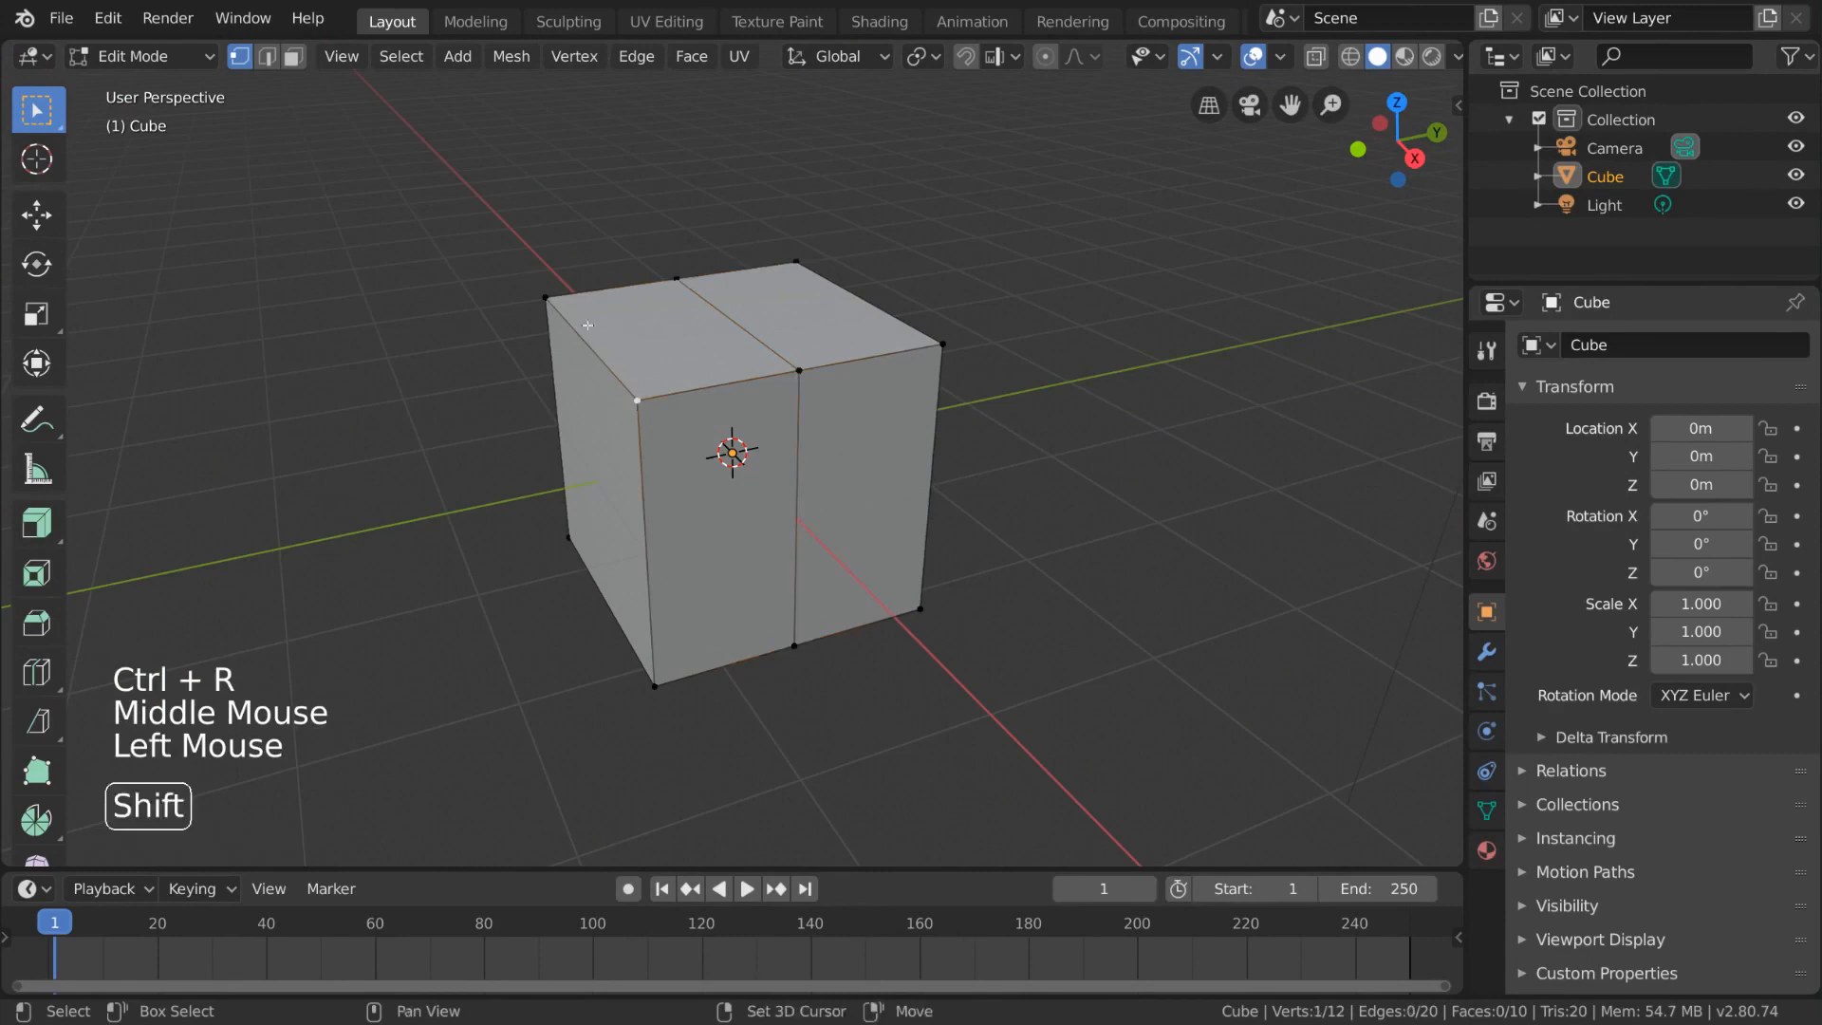
{"action": "left_click", "coordinate": [545, 297], "text": "shift"}
{"action": "left_click", "coordinate": [568, 537], "text": "shift"}
{"action": "left_click", "coordinate": [654, 682], "text": "shift"}
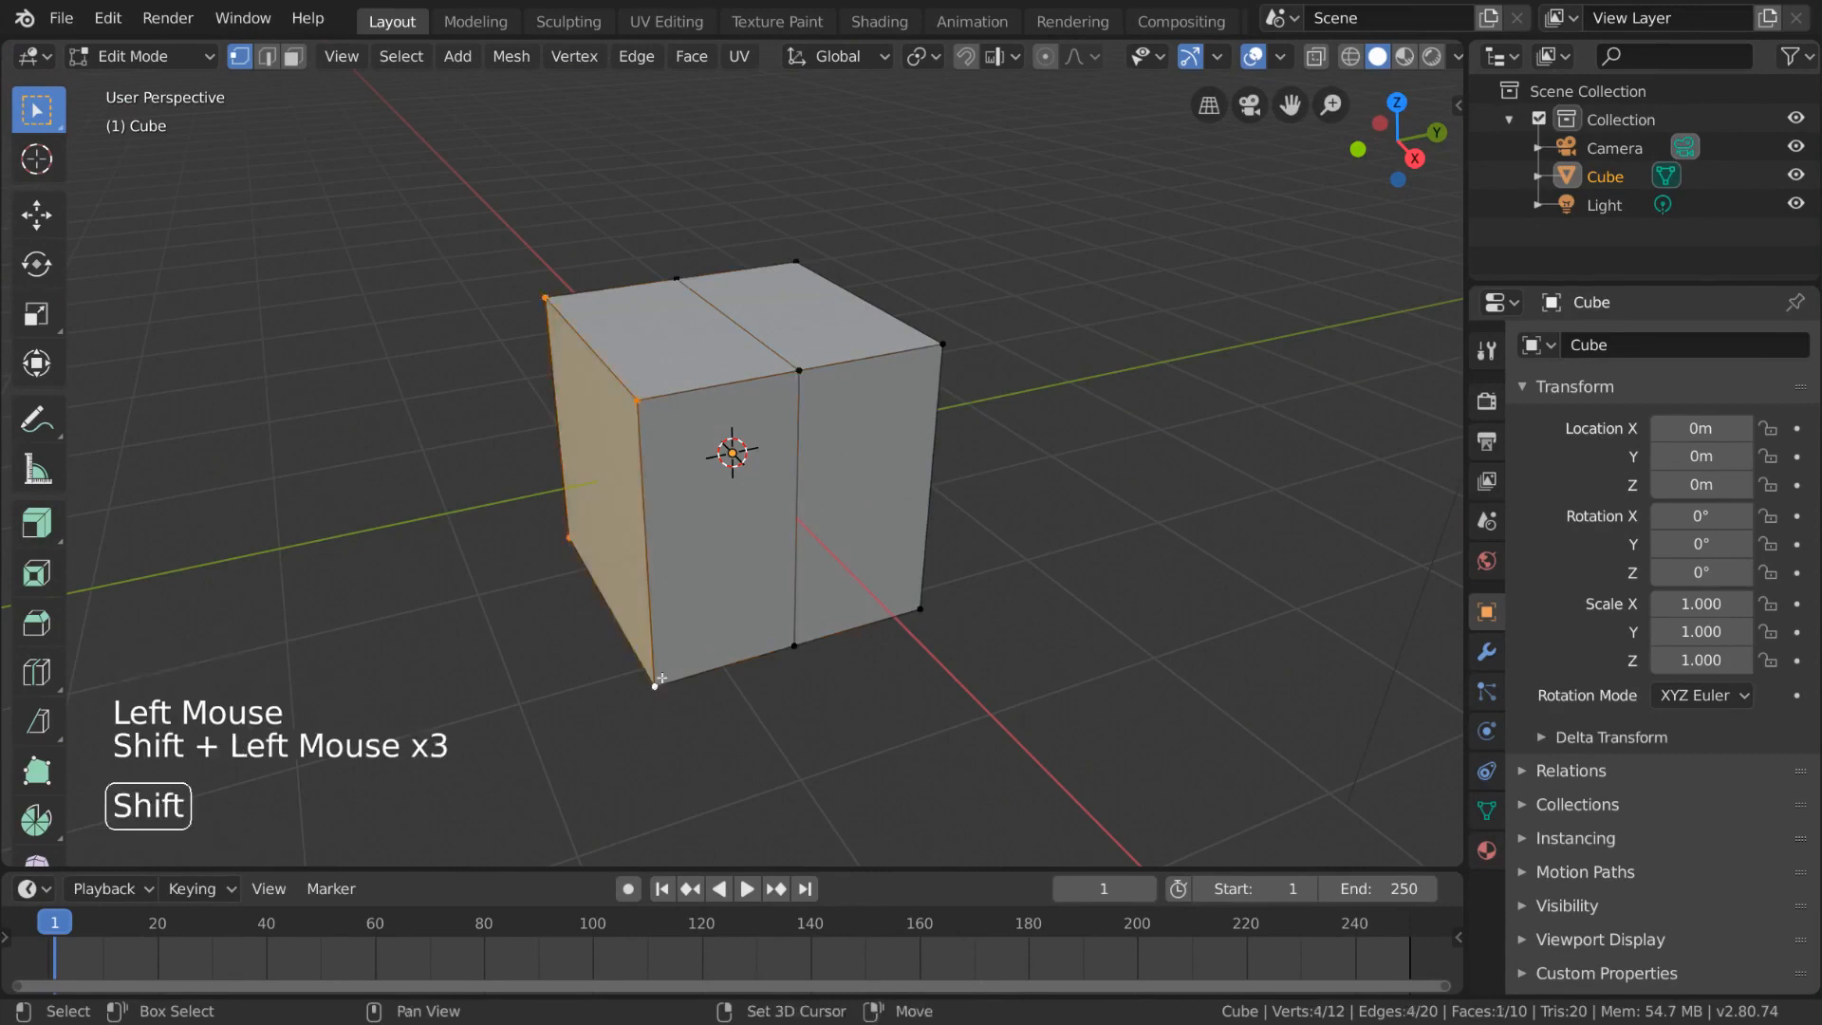
{"action": "key", "text": "x"}
{"action": "left_click", "coordinate": [1091, 405]}
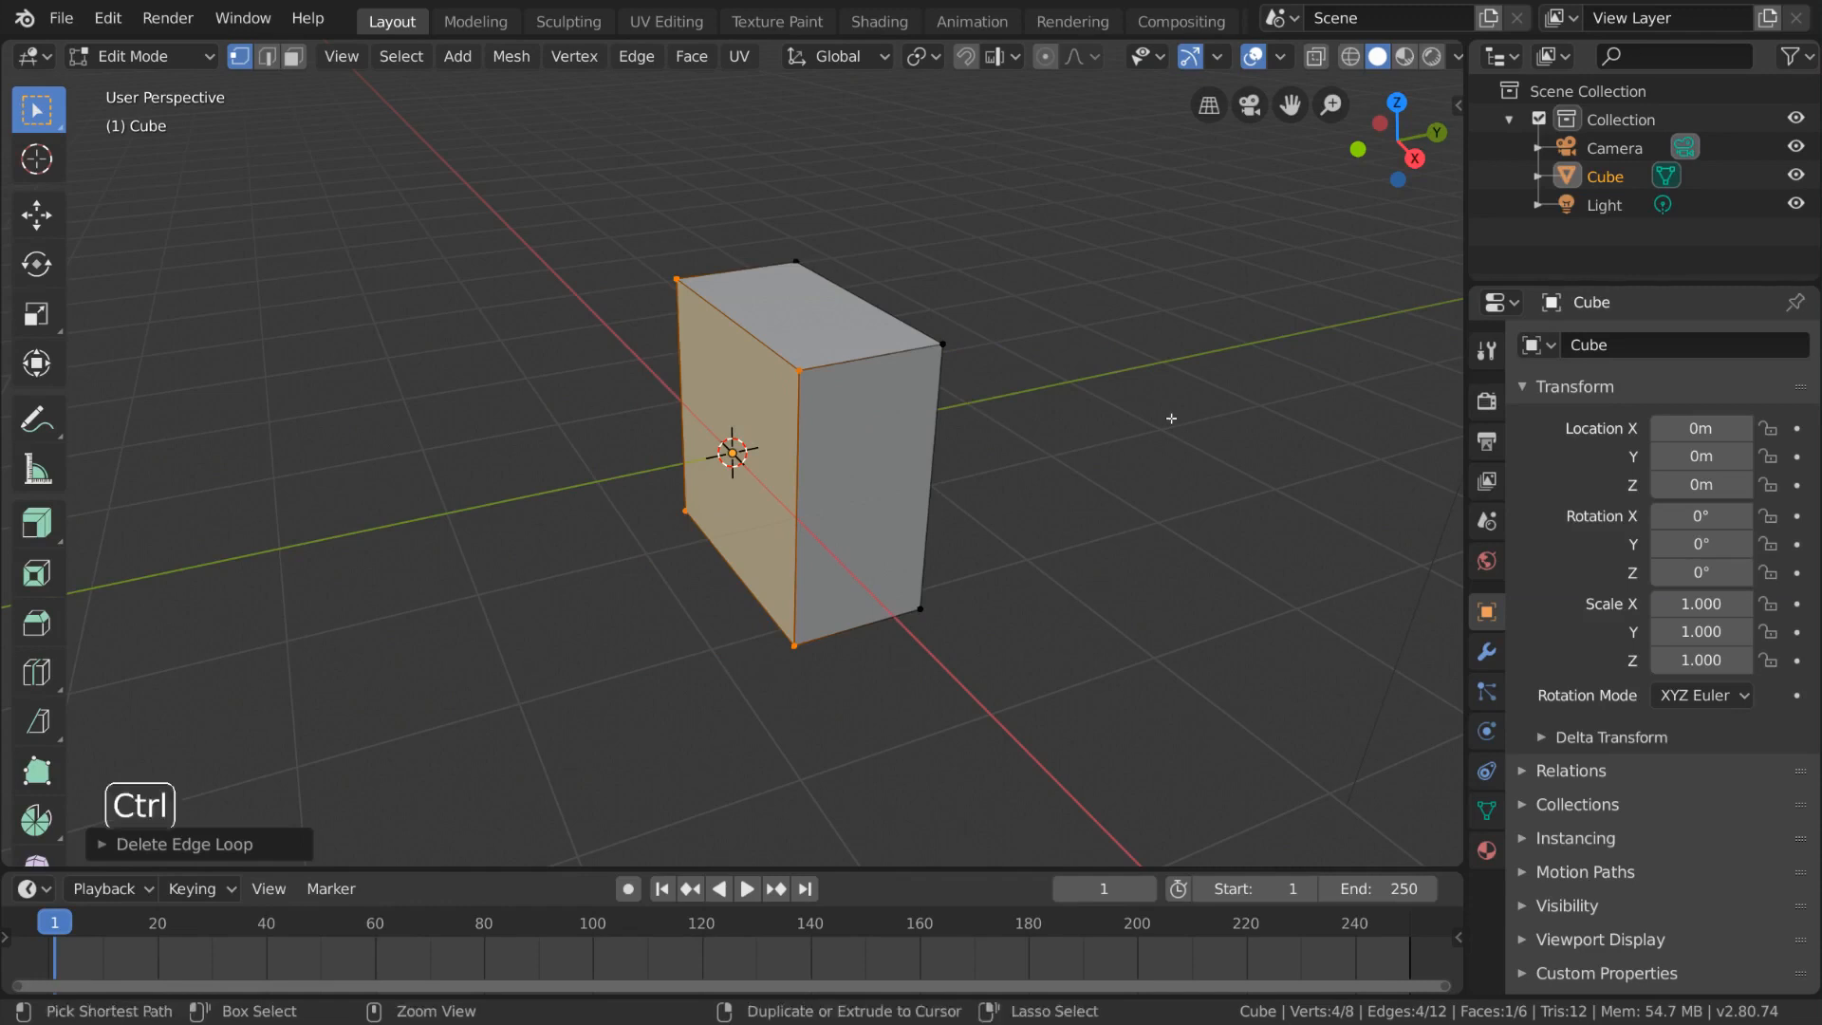
- Undo the edge loop deletion, the vertex selections and the loop cut, back to the plain cube
{"action": "key", "text": "ctrl+z"}
{"action": "key", "text": "ctrl+z"}
{"action": "key", "text": "ctrl+z"}
{"action": "key", "text": "ctrl+z"}
{"action": "key", "text": "ctrl+z"}
{"action": "key", "text": "ctrl+z"}
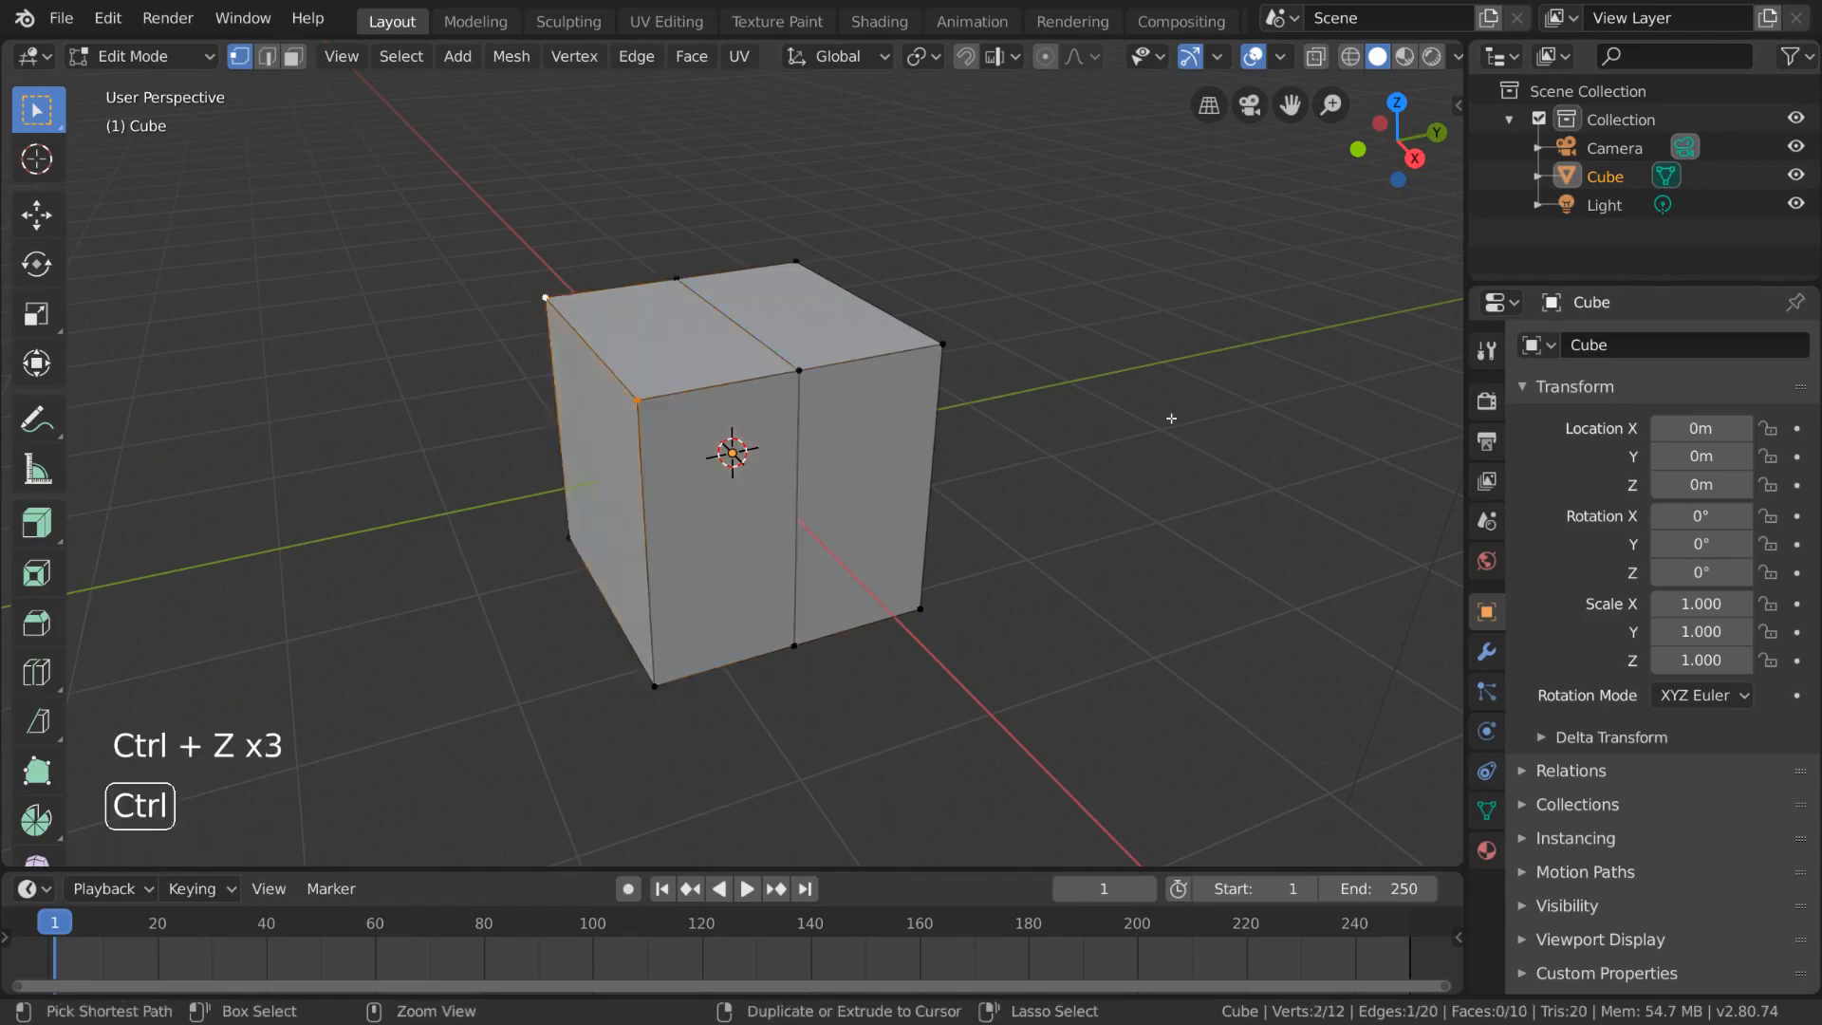
{"action": "scroll", "coordinate": [1171, 419], "scroll_direction": "down", "scroll_amount": 6}
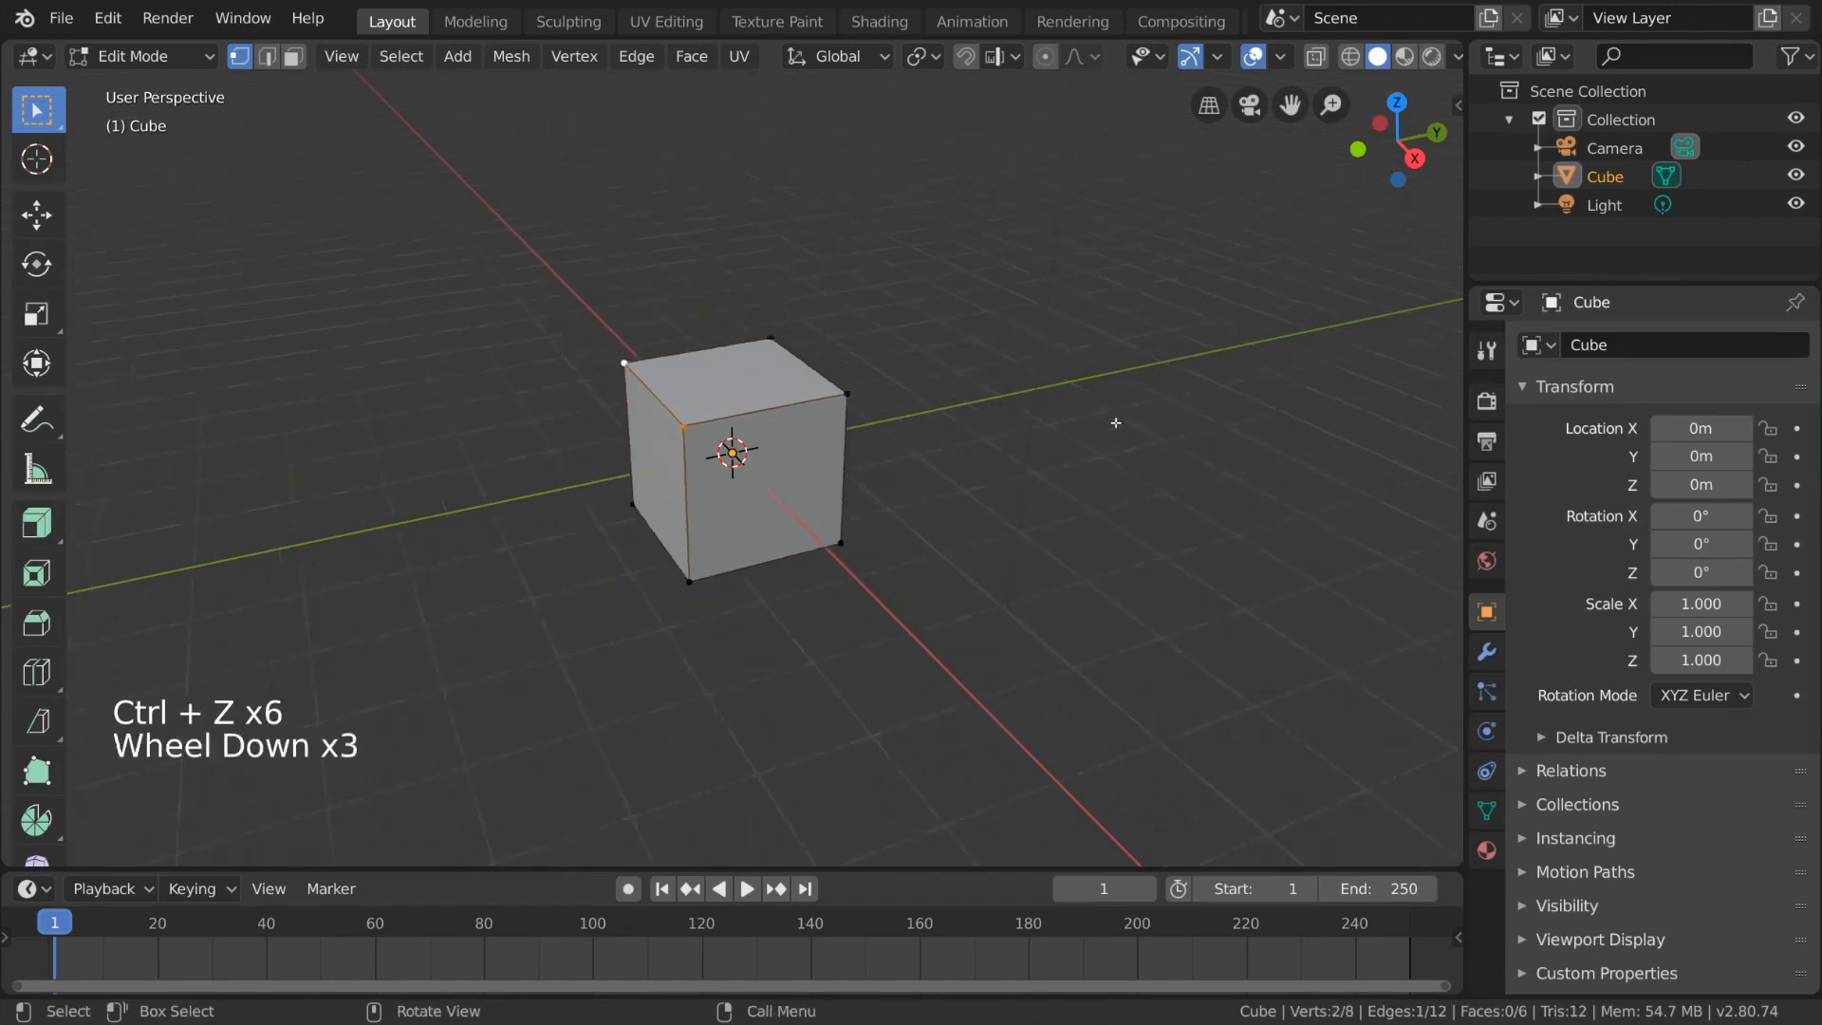